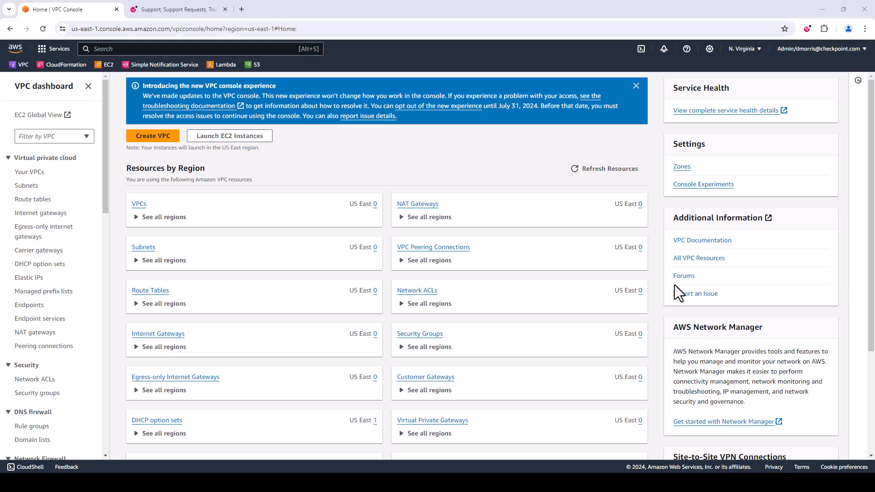
# Start creating a VPC with its networking resources and set the auto-generated name tag to VPC-SmartCenter
pyautogui.click(166, 145)
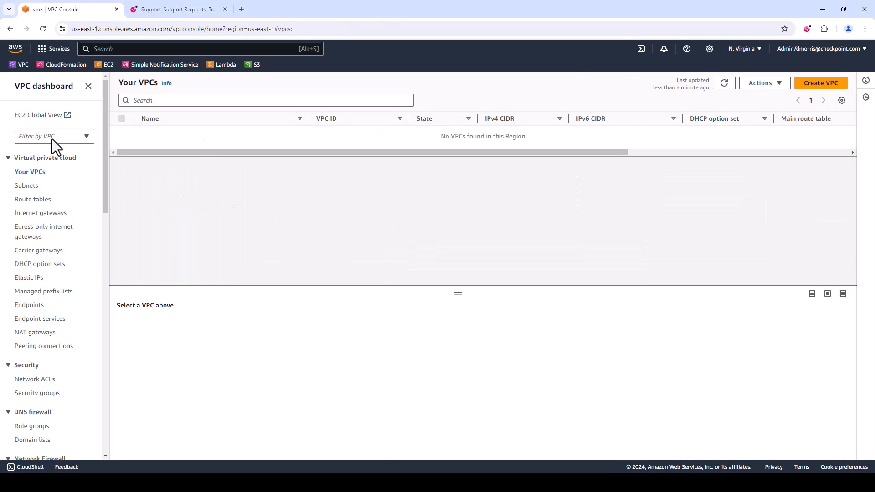
pyautogui.click(43, 87)
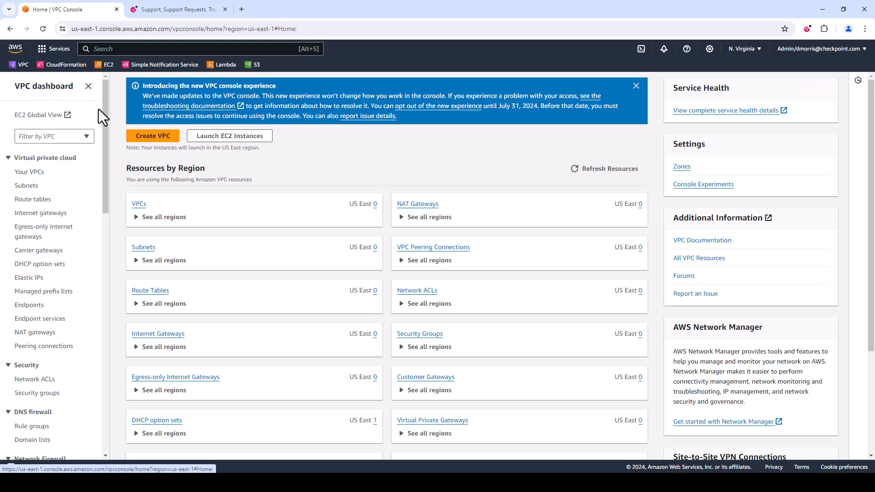
pyautogui.click(168, 139)
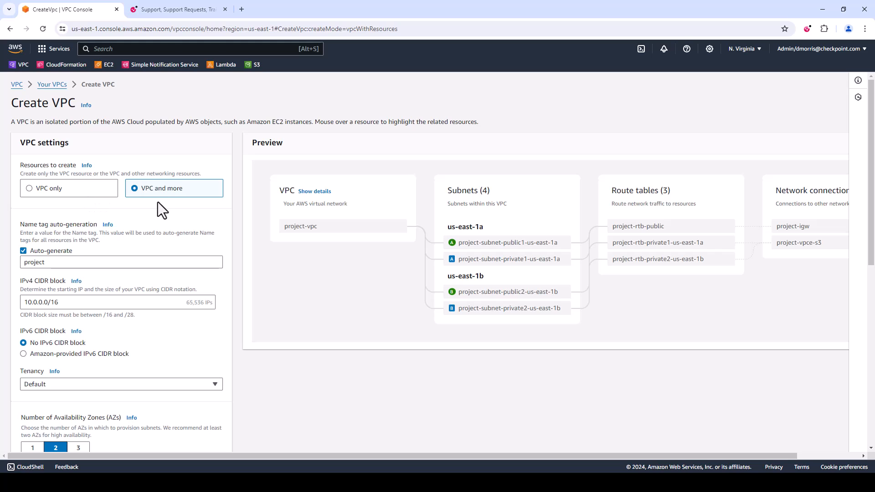
pyautogui.moveTo(96, 262); pyautogui.dragTo(20, 271)
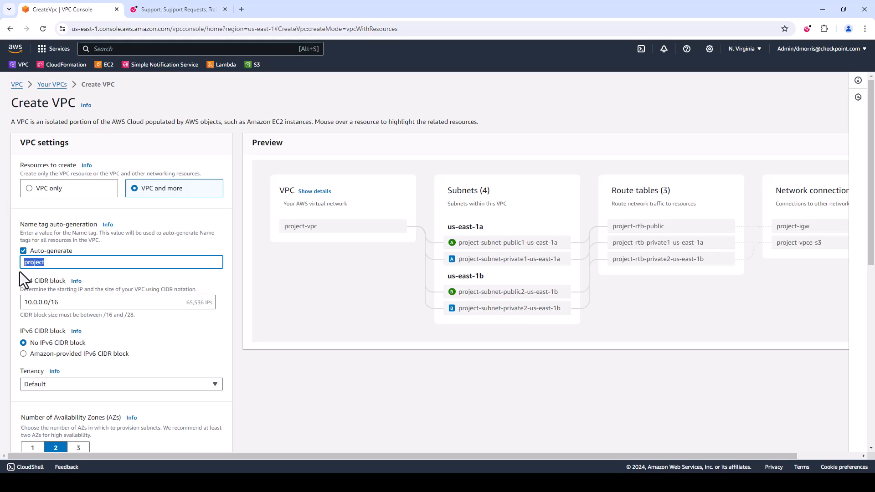
pyautogui.write('VPC-Smar')
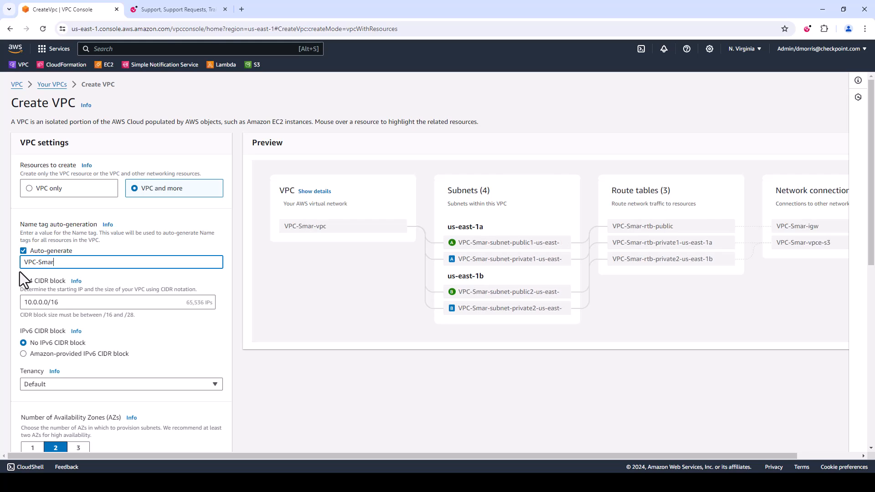
pyautogui.write('tCenter')
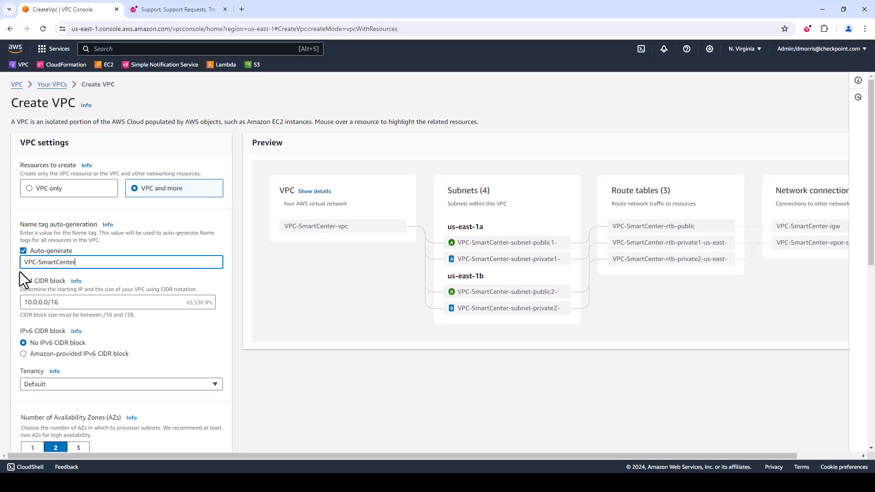
# Set the new VPC's IPv4 CIDR block to 10.0.0.0/24
pyautogui.click(81, 300)
pyautogui.press('BackSpace')
pyautogui.press('BackSpace')
pyautogui.write('24')
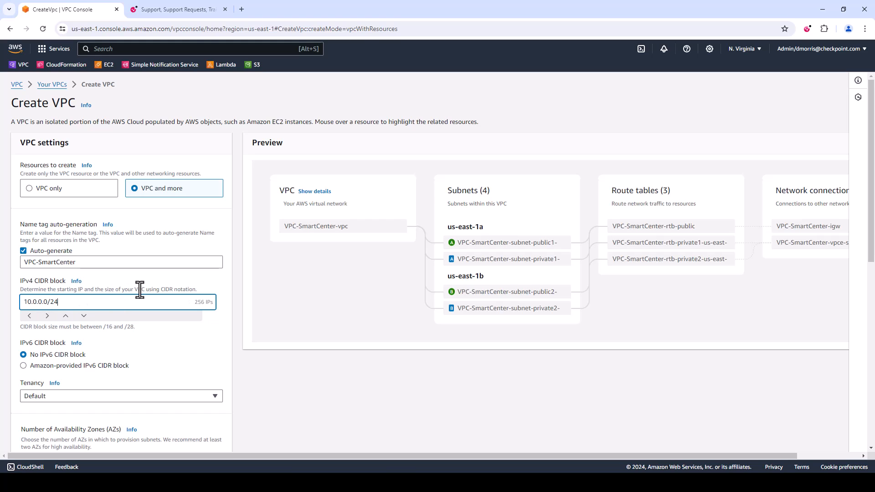
# Set the number of Availability Zones to 1 and the number of private subnets to 0
pyautogui.scroll(-1, 143, 286)
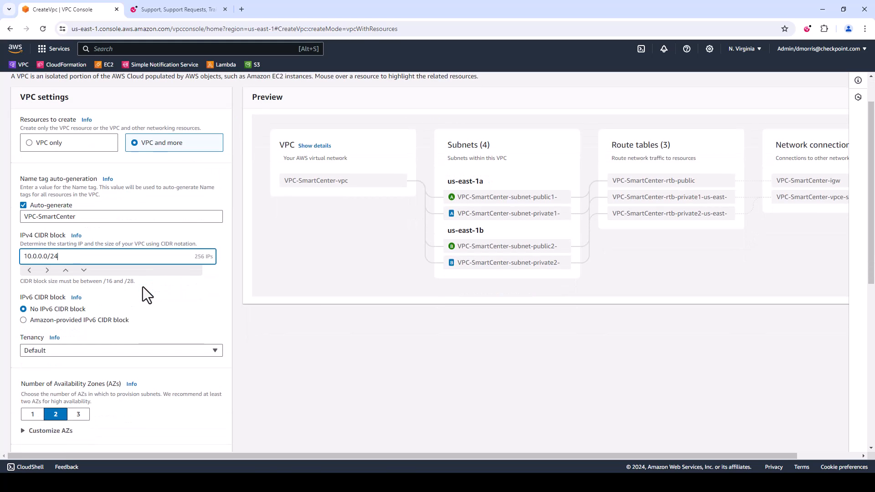
pyautogui.scroll(-1, 151, 286)
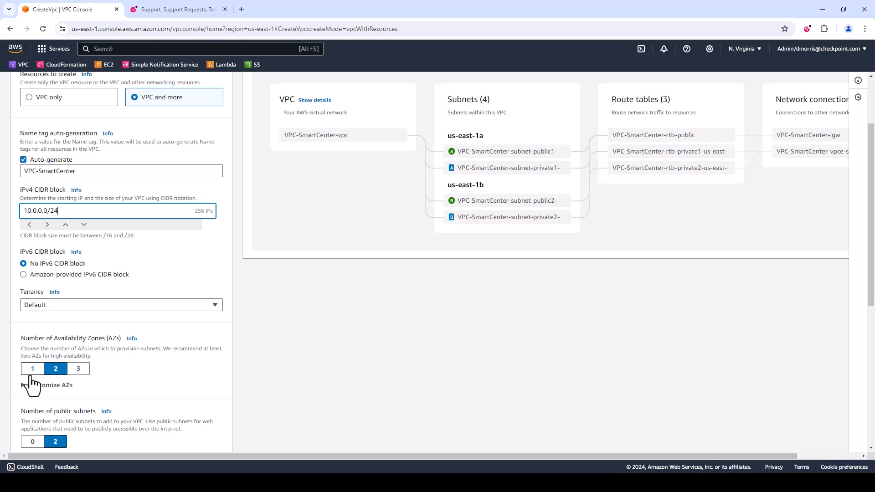
pyautogui.scroll(-3, 136, 351)
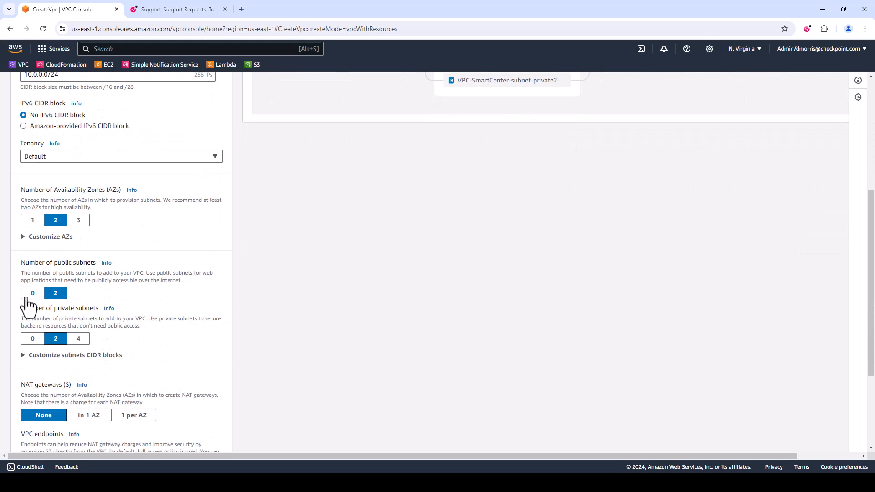
pyautogui.click(32, 219)
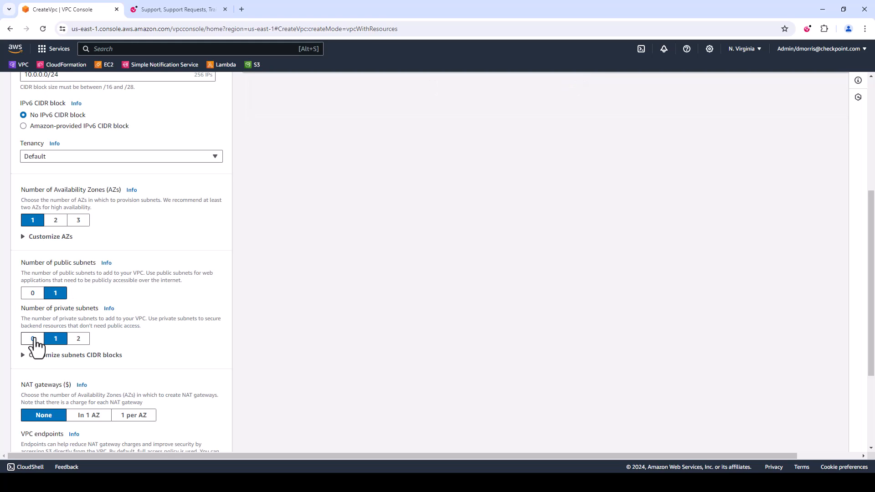
pyautogui.click(33, 339)
# Check the resource preview, create the VPC, and view the details of the created VPC
pyautogui.scroll(-3, 214, 337)
pyautogui.scroll(8, 215, 337)
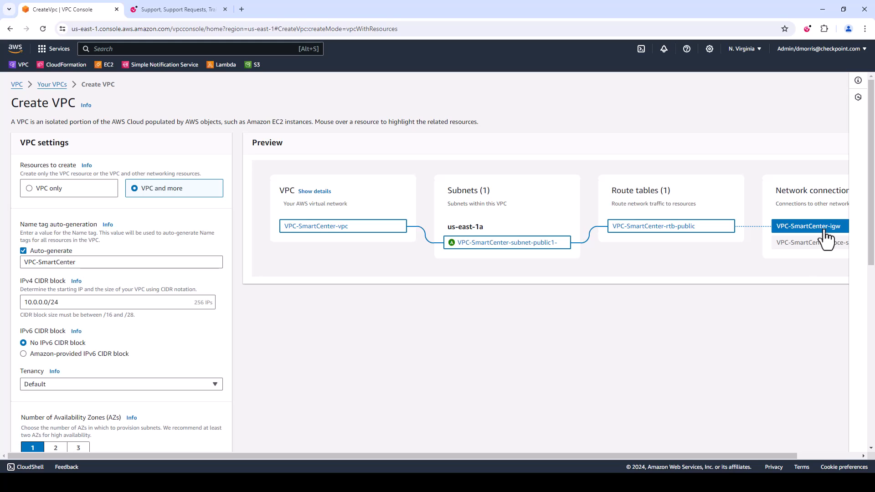
pyautogui.scroll(-5, 328, 390)
pyautogui.scroll(-3, 327, 399)
pyautogui.click(223, 441)
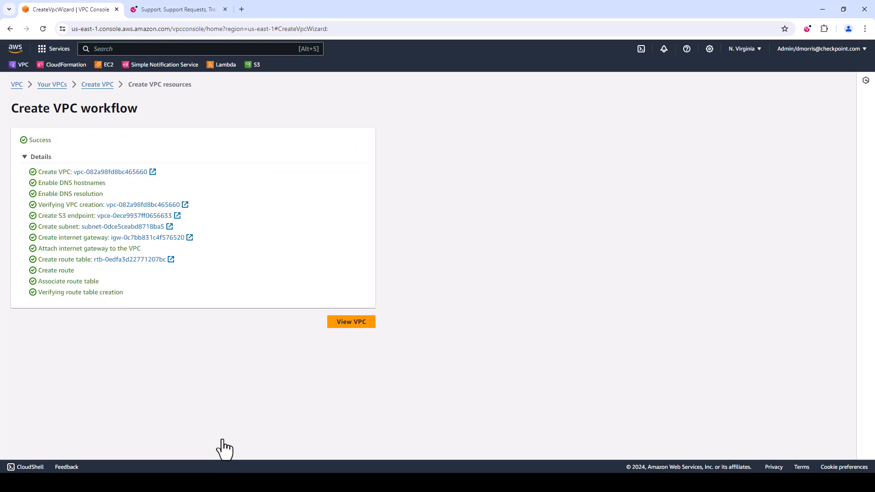
pyautogui.click(358, 327)
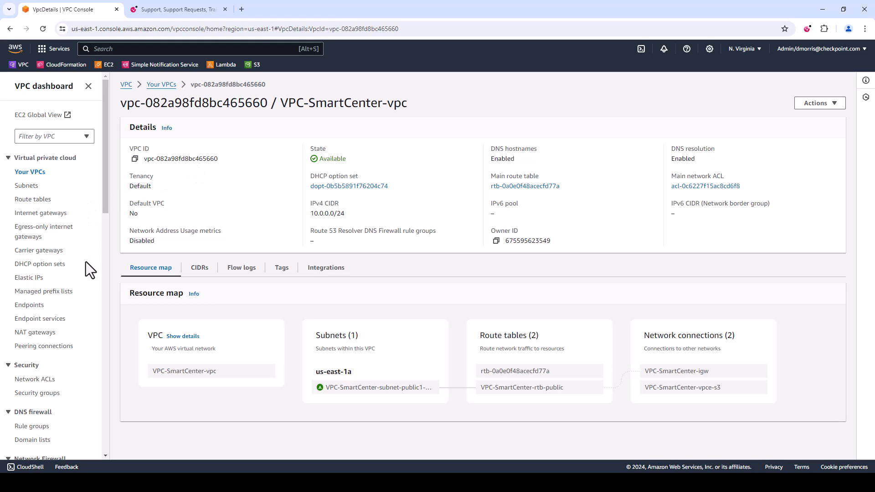
pyautogui.scroll(-1, 86, 262)
pyautogui.scroll(1, 86, 261)
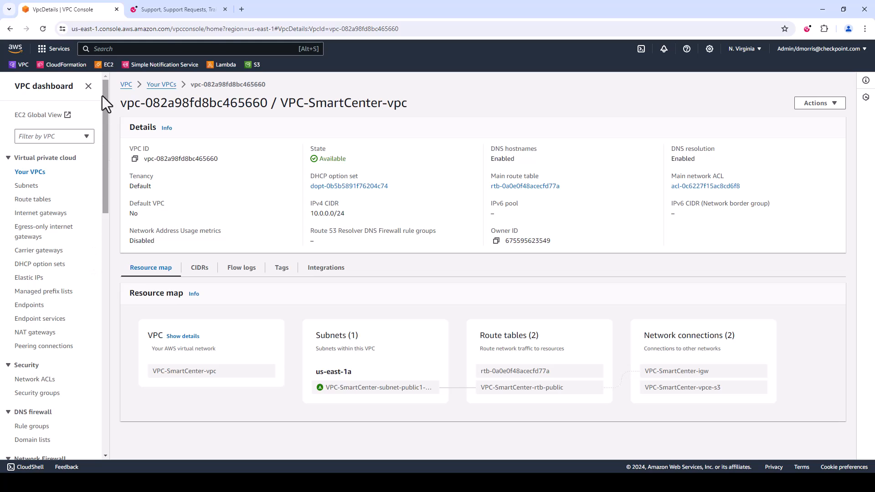
# Go to the EC2 service's key pairs and begin creating a new key pair
pyautogui.click(108, 67)
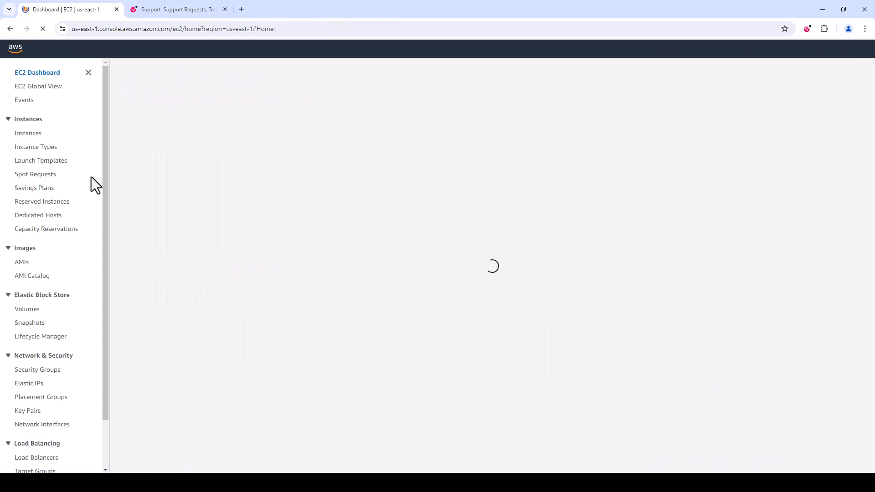
pyautogui.scroll(-1, 51, 220)
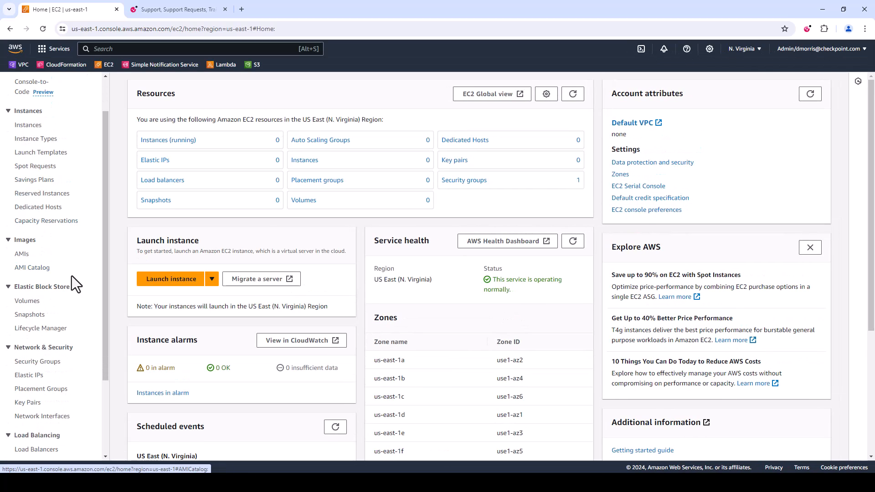
pyautogui.scroll(-1, 92, 261)
pyautogui.scroll(1, 92, 261)
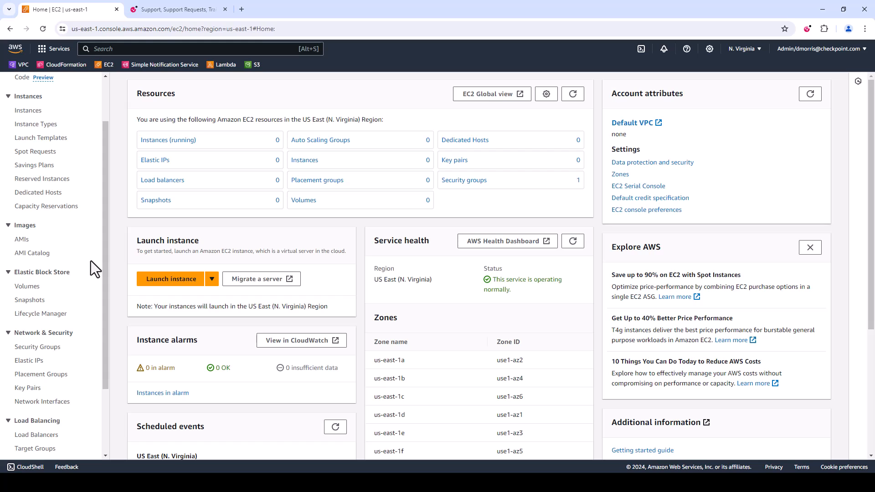
pyautogui.click(34, 391)
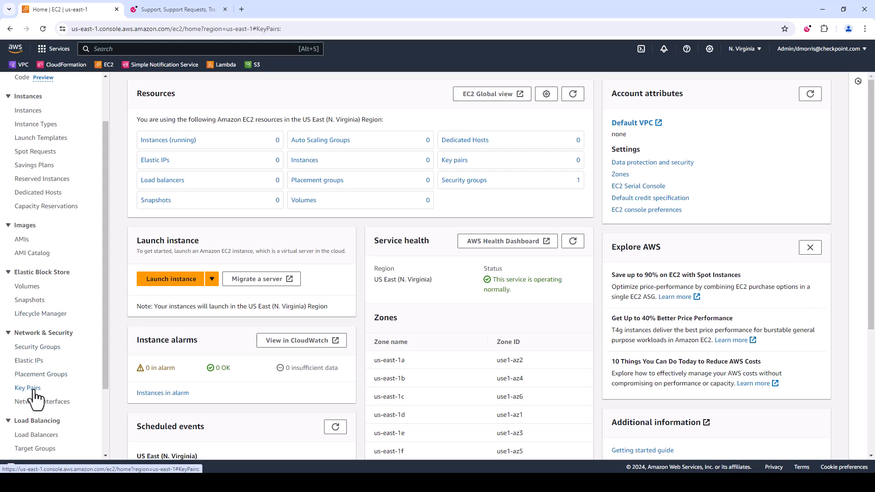
pyautogui.click(829, 86)
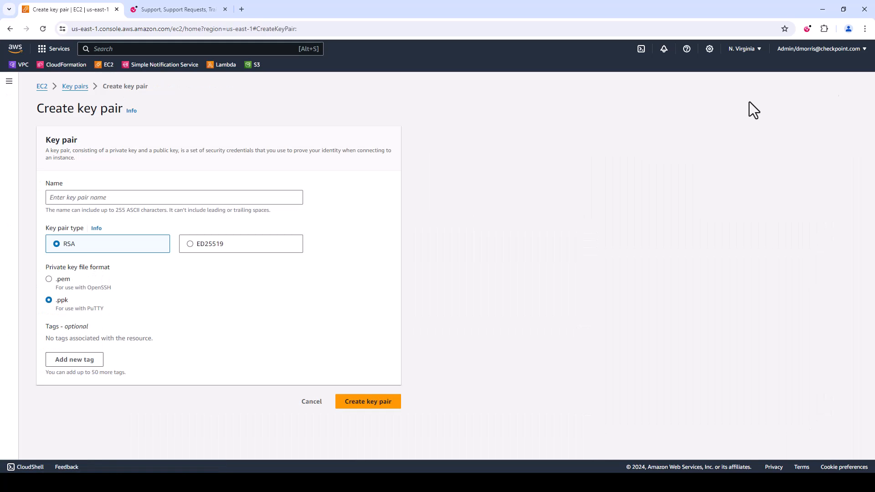
# Create an RSA key pair named Smart-Center with the .ppk private key file format
pyautogui.click(207, 200)
pyautogui.write('S')
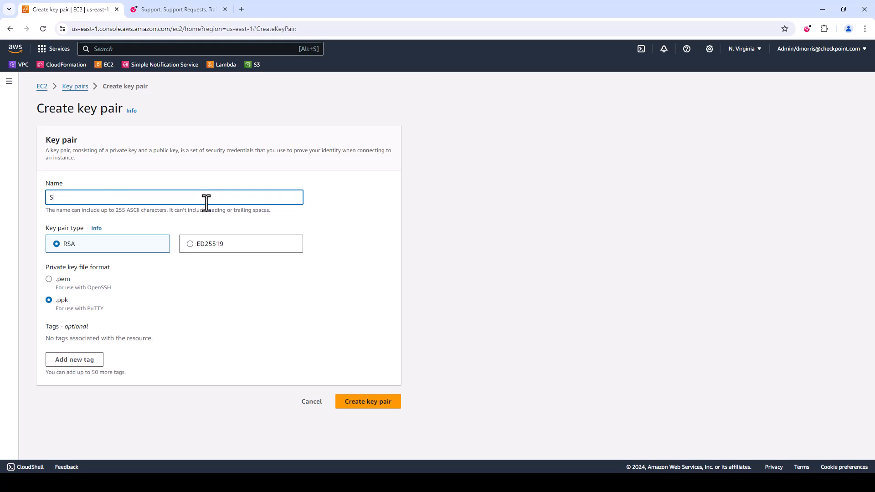
pyautogui.write('mart-Center')
pyautogui.click(354, 402)
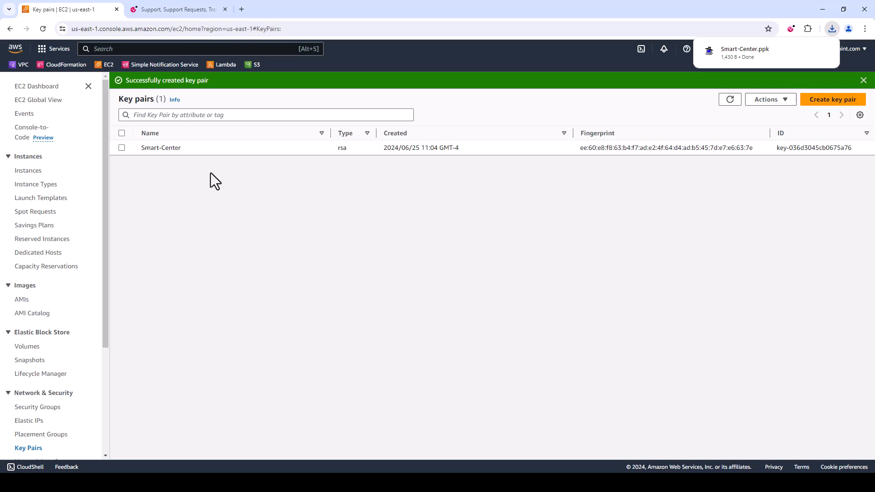
# Switch to the Check Point Support Center, search for "aws template" and open article sk111013, AWS CloudFormation Templates
pyautogui.click(173, 10)
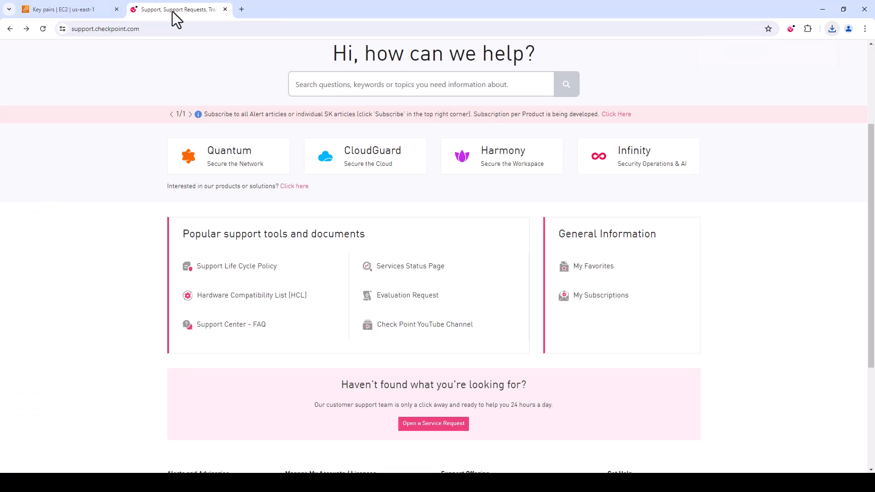
pyautogui.click(379, 87)
pyautogui.write('aws')
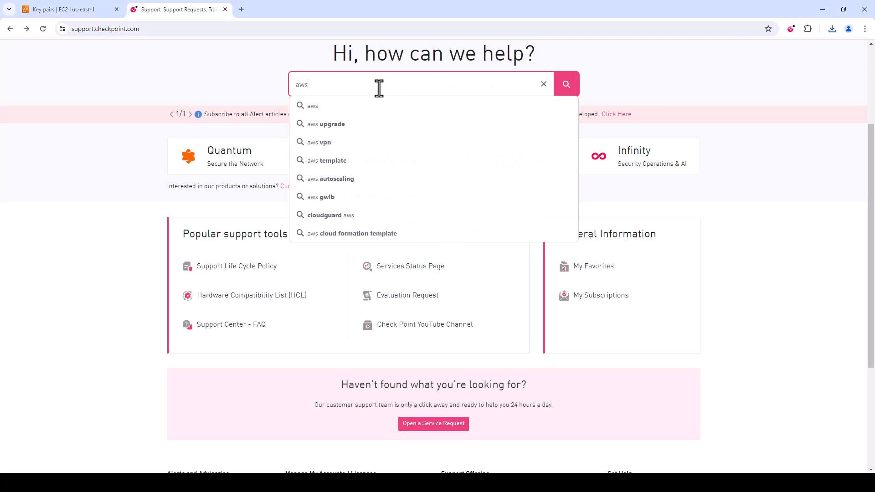
pyautogui.write(' template')
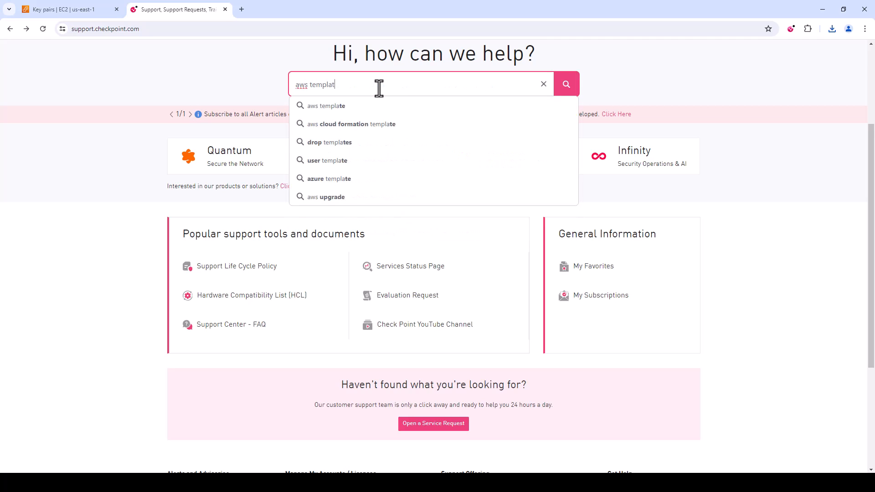
pyautogui.click(377, 110)
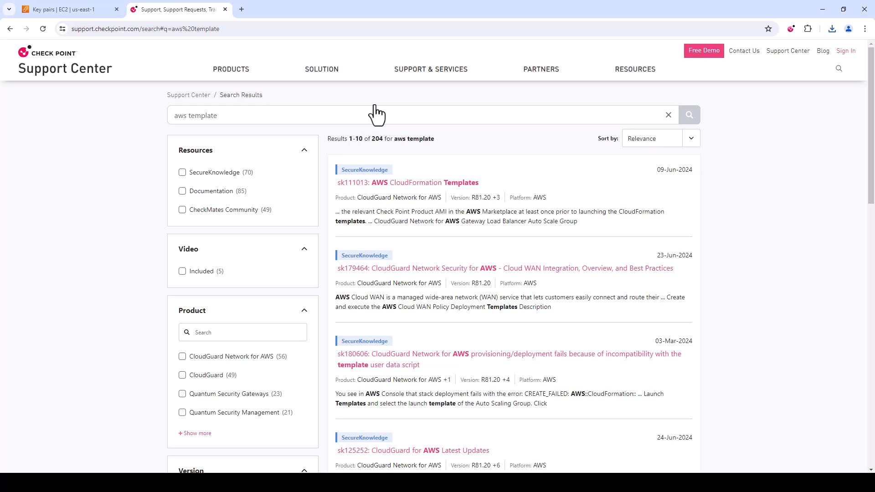
pyautogui.click(434, 182)
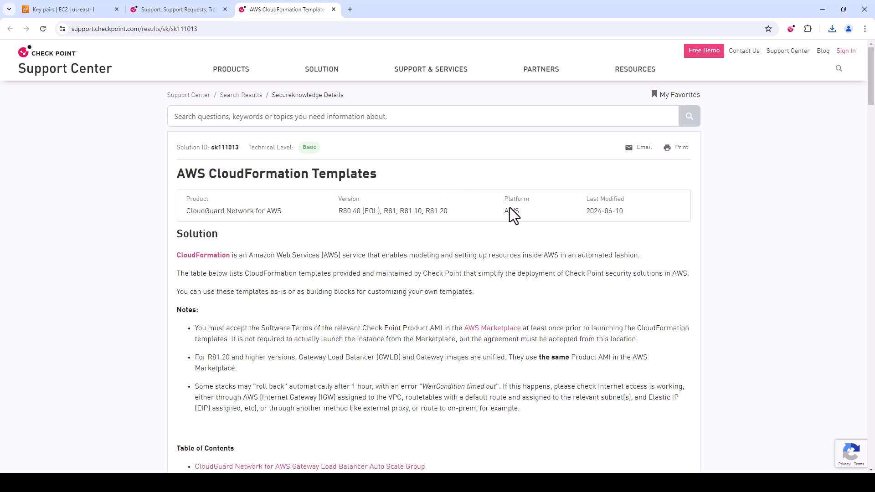
# Find the CloudGuard Network for AWS Security Management Server template in the article and launch its stack for an existing VPC
pyautogui.scroll(-6, 510, 207)
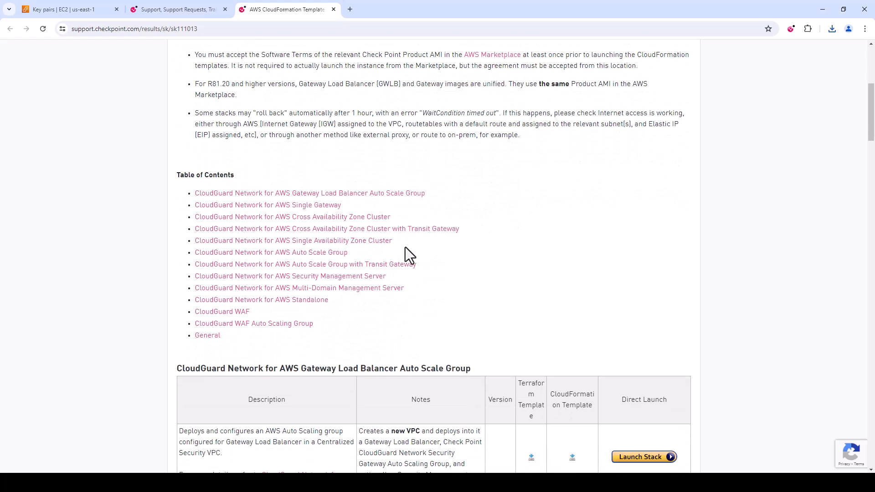
pyautogui.click(356, 278)
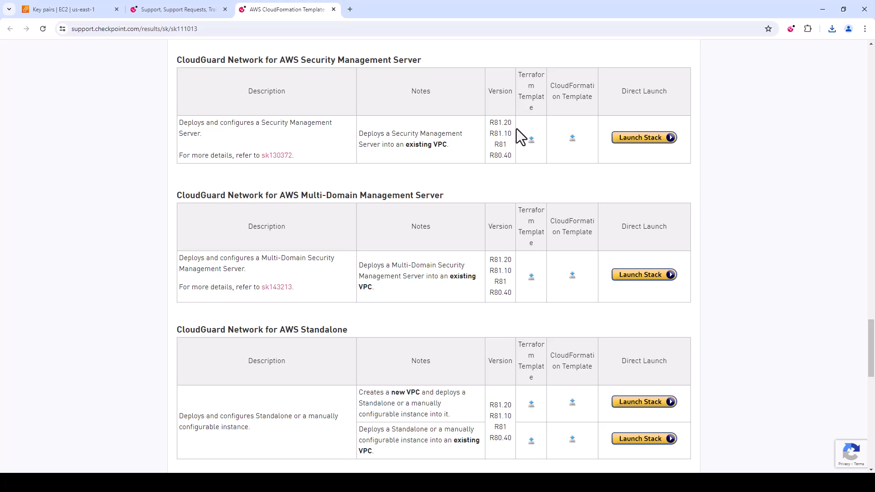
pyautogui.moveTo(450, 148); pyautogui.dragTo(353, 139)
pyautogui.click(390, 145)
pyautogui.click(640, 138)
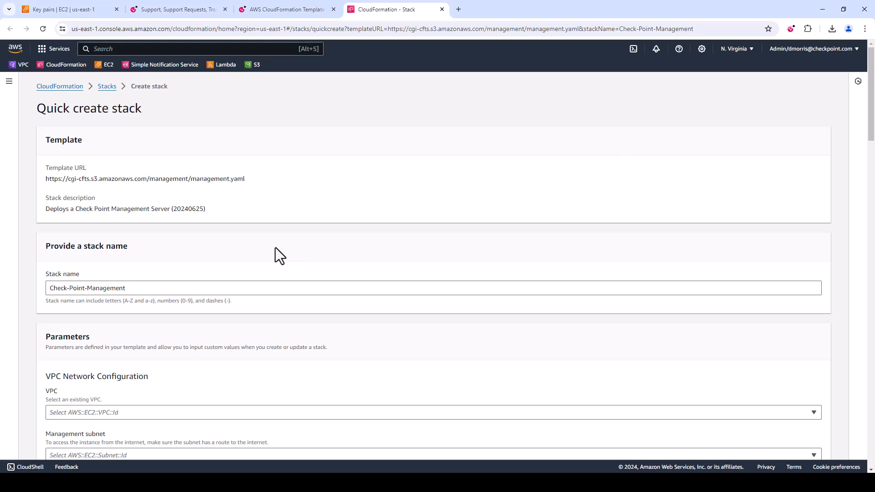
# Keep the stack name Check-Point-Management and select VPC-SmartCenter-vpc (10.0.0.0/24) as the stack's VPC
pyautogui.scroll(-1, 275, 247)
pyautogui.click(189, 242)
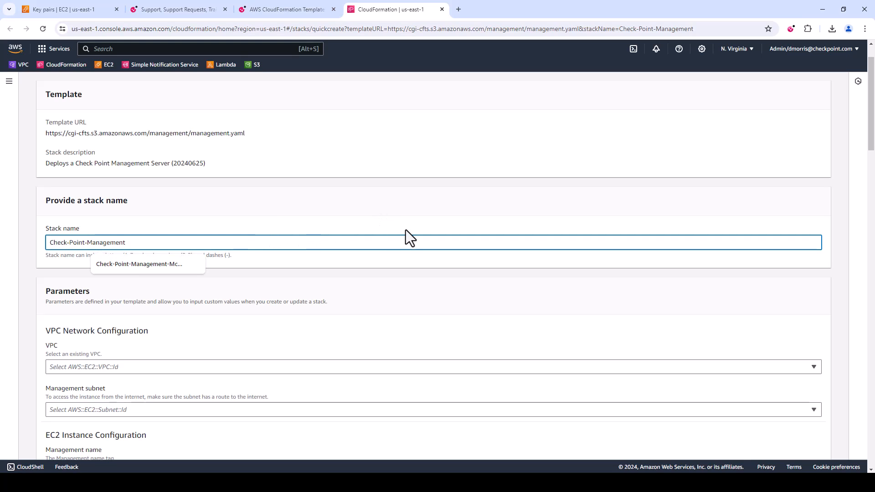
pyautogui.click(377, 276)
pyautogui.scroll(-1, 379, 274)
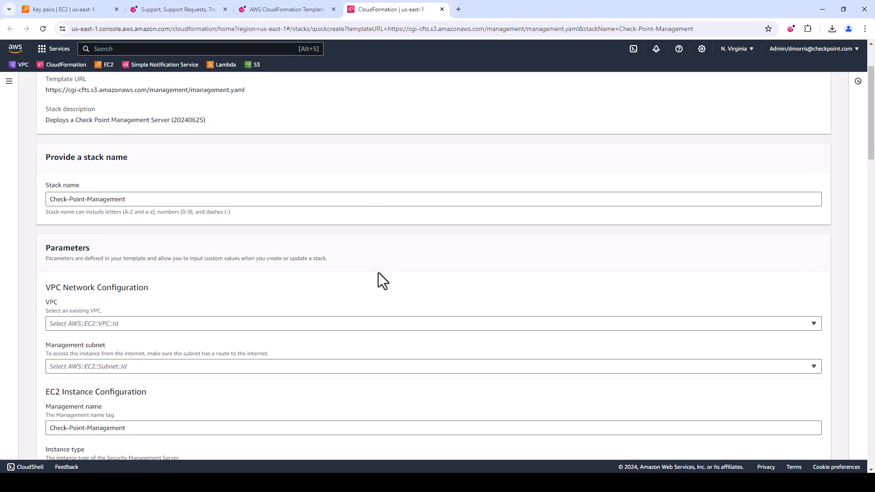
pyautogui.scroll(-1, 380, 284)
pyautogui.click(483, 276)
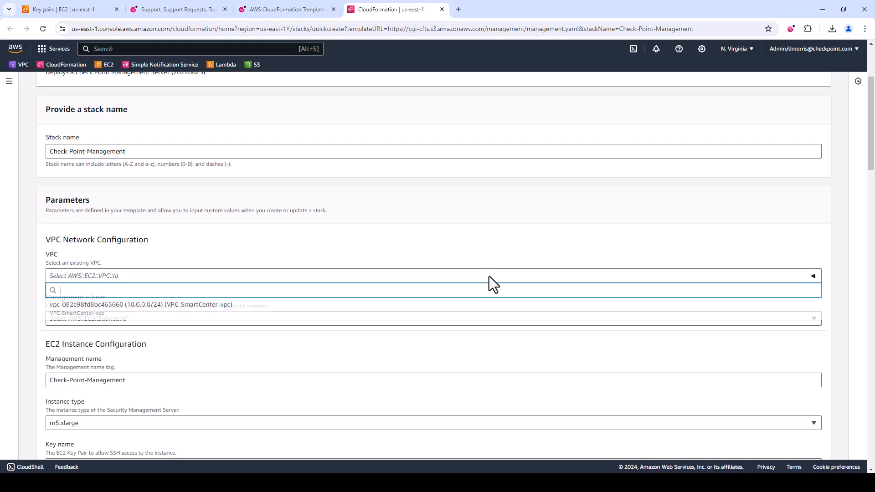
pyautogui.click(417, 305)
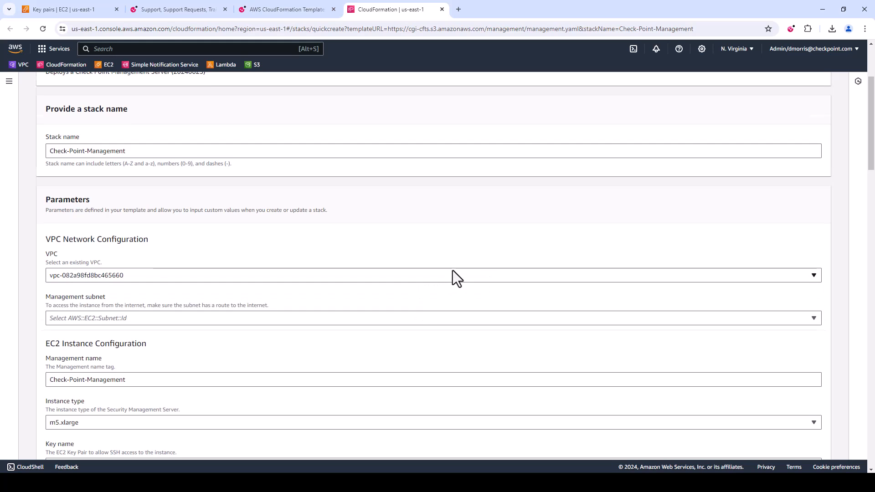
# Select VPC-SmartCenter-subnet-public1-us-east-1a (10.0.0.0/28) as the stack's management subnet
pyautogui.scroll(-2, 451, 270)
pyautogui.click(409, 229)
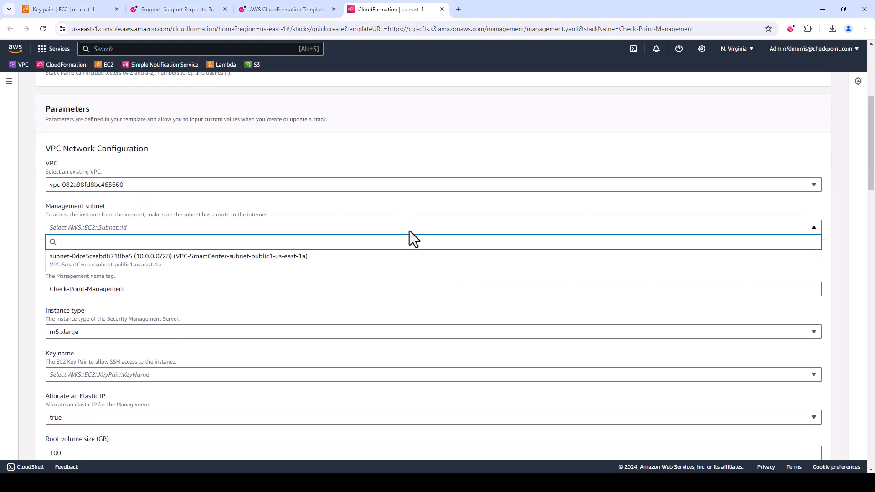
pyautogui.click(383, 266)
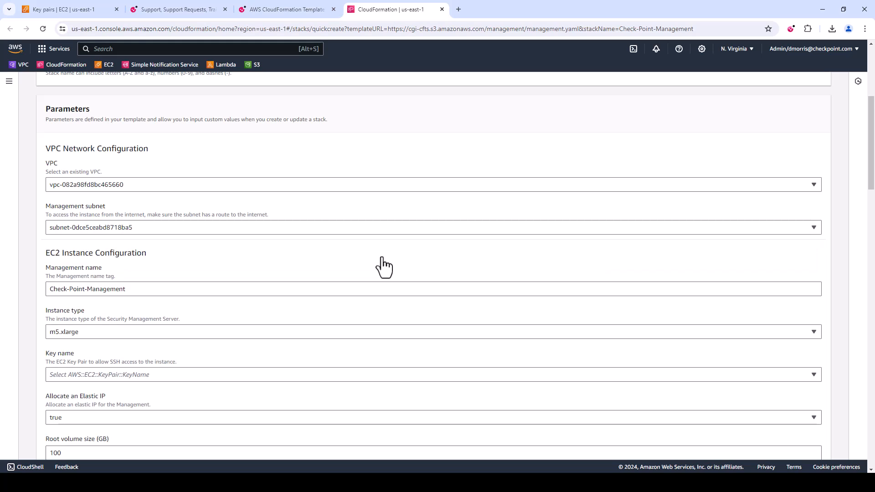
# Keep the management name Check-Point-Management and select Smart-Center as the EC2 key pair for SSH access
pyautogui.scroll(-1, 382, 264)
pyautogui.click(221, 241)
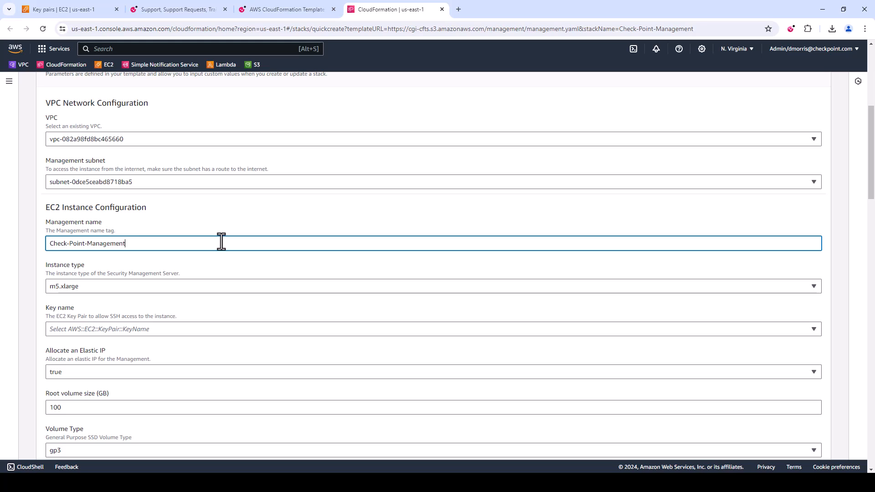
pyautogui.scroll(-1, 230, 250)
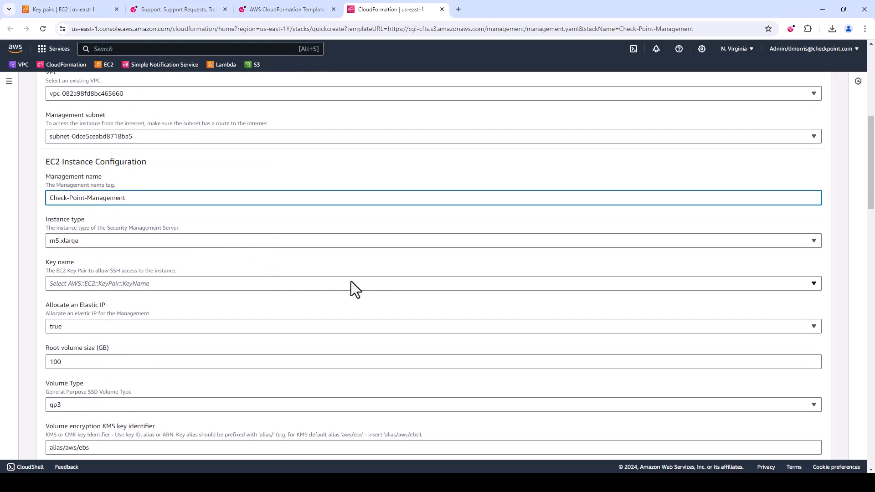
pyautogui.click(377, 283)
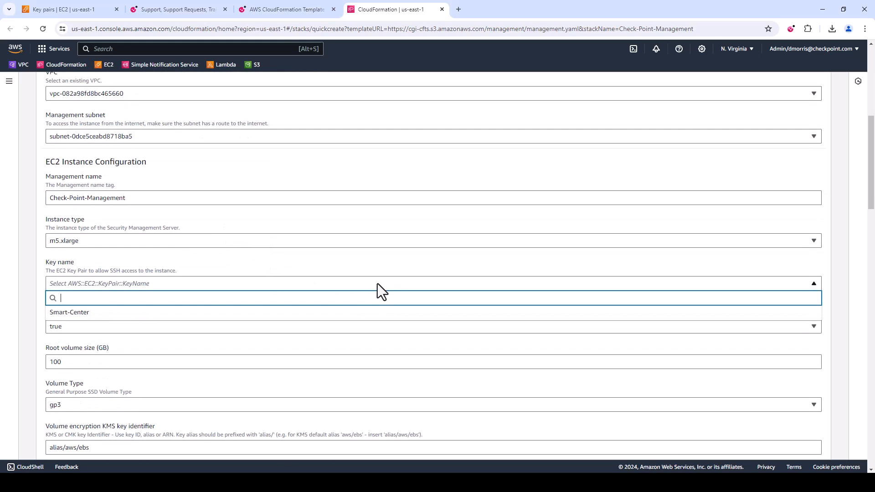
pyautogui.click(286, 315)
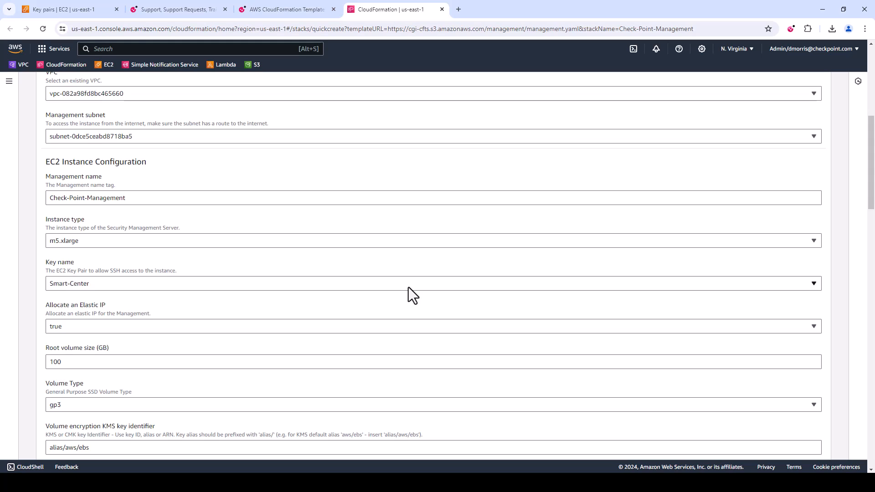
# Review the Elastic IP, root volume, encryption, Instance Connect, termination protection, metadata token and IAM role parameters
pyautogui.scroll(-1, 408, 287)
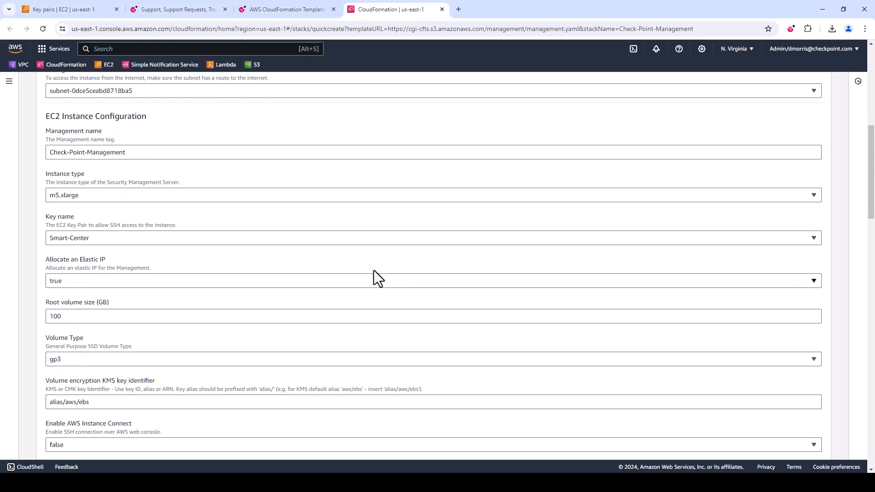
pyautogui.scroll(-1, 226, 269)
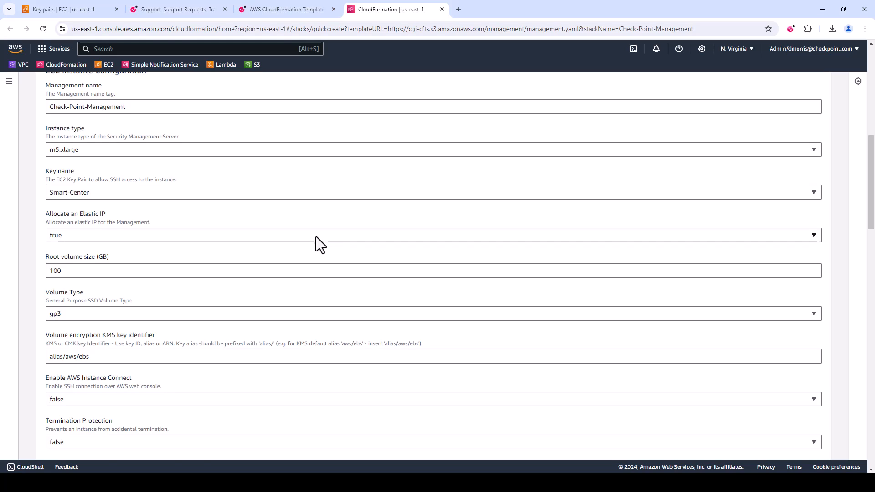
pyautogui.scroll(-1, 316, 236)
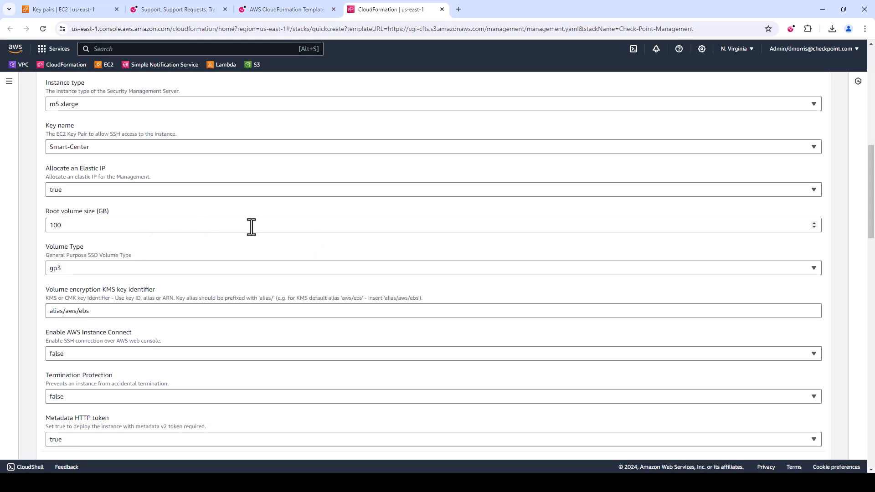
pyautogui.scroll(-1, 272, 237)
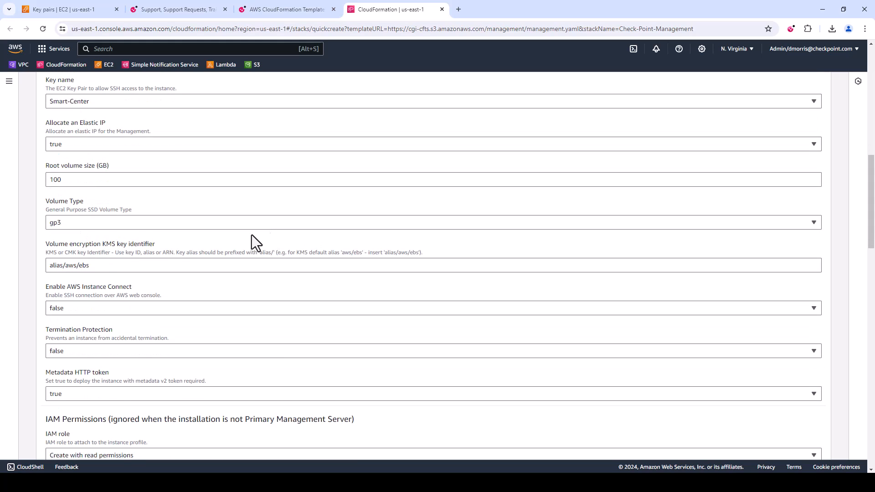
pyautogui.scroll(-1, 293, 262)
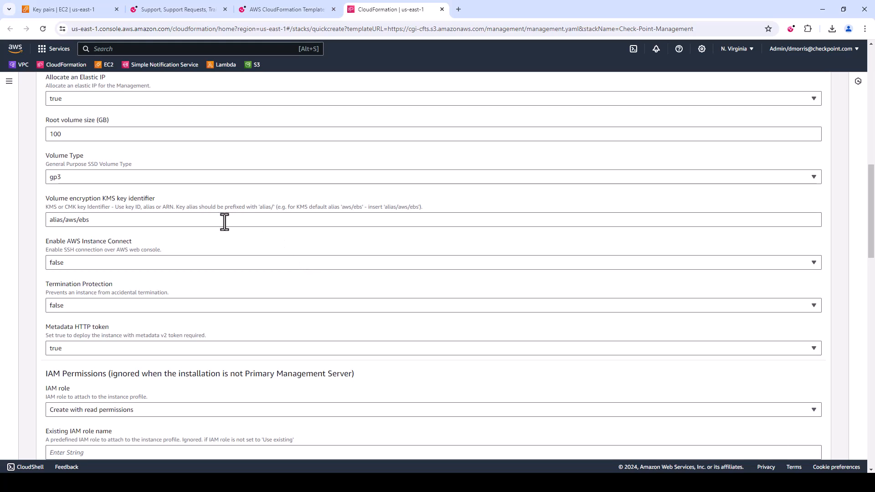
pyautogui.scroll(-1, 214, 272)
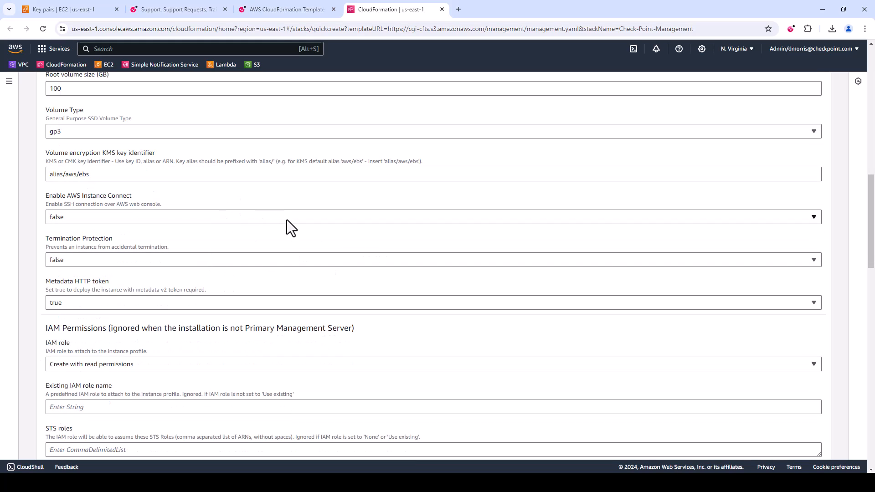
pyautogui.click(343, 263)
pyautogui.click(342, 263)
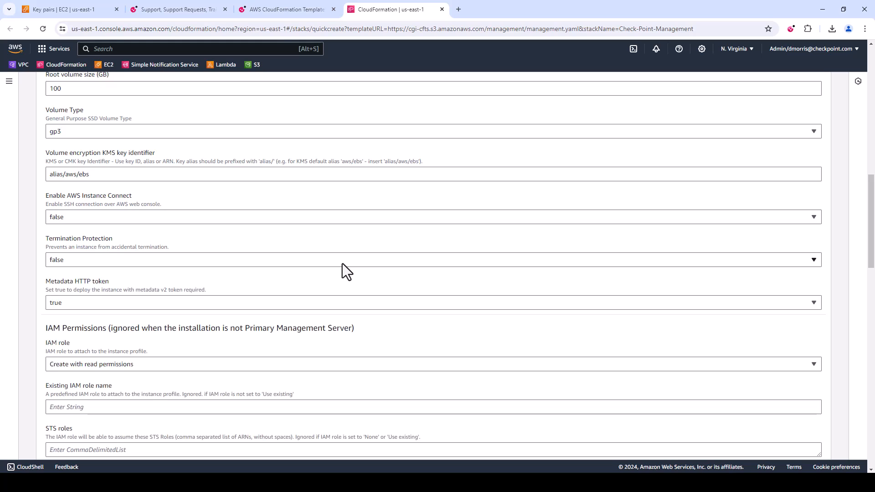
pyautogui.scroll(-2, 343, 264)
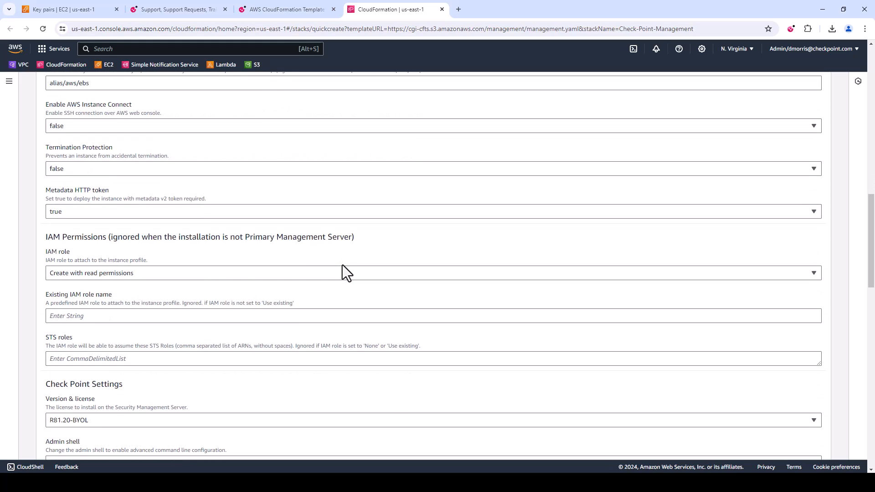
pyautogui.scroll(-1, 341, 260)
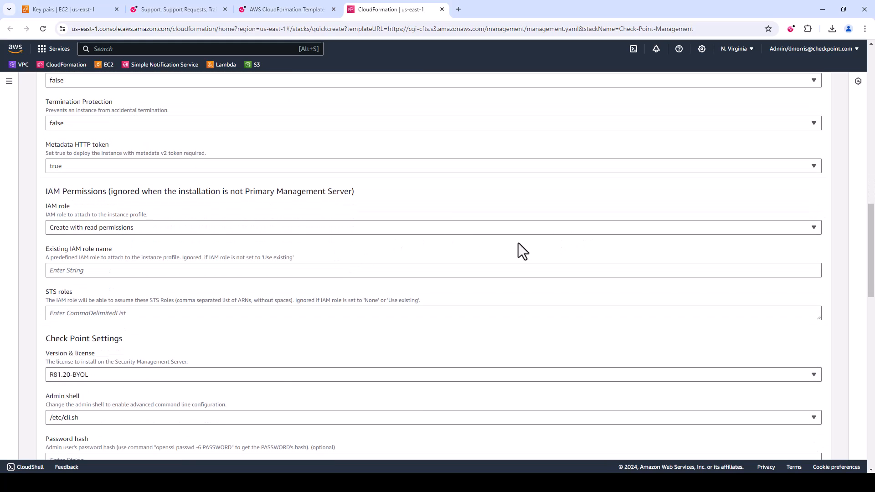
pyautogui.scroll(-1, 477, 243)
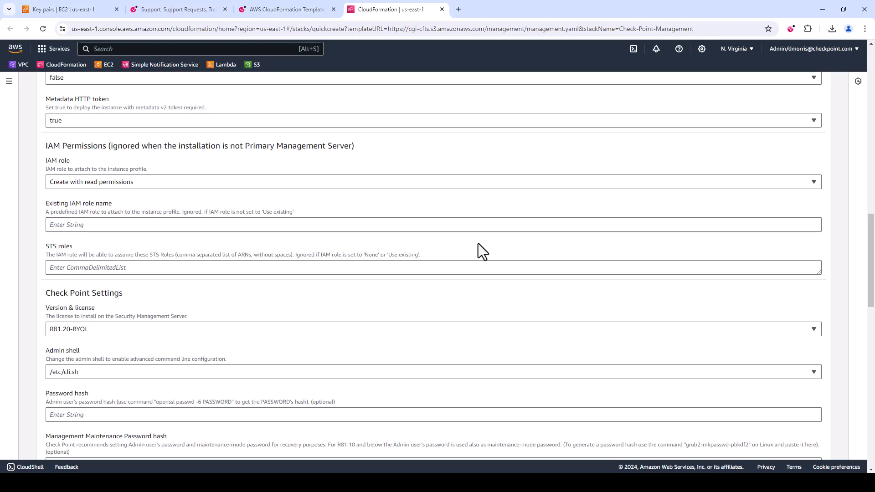
# Look up the IAM role template for Security Management Server in the sk111013 article and return to the stack form
pyautogui.click(281, 6)
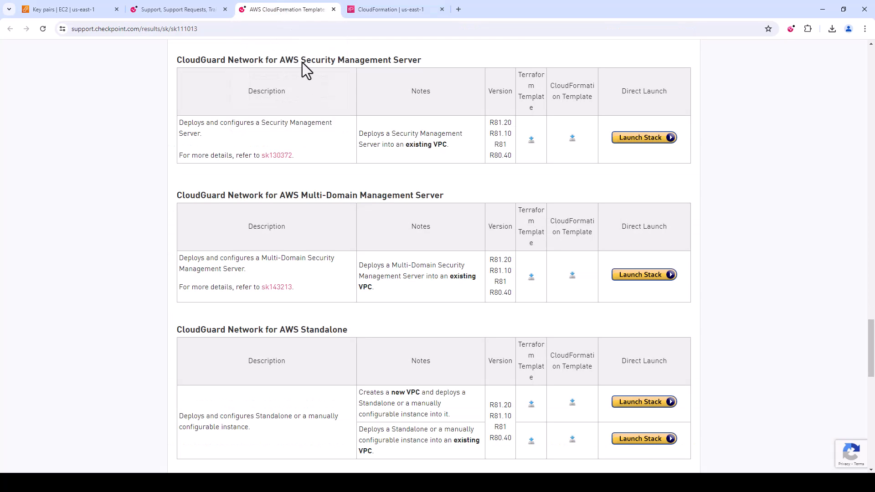
pyautogui.scroll(-15, 408, 249)
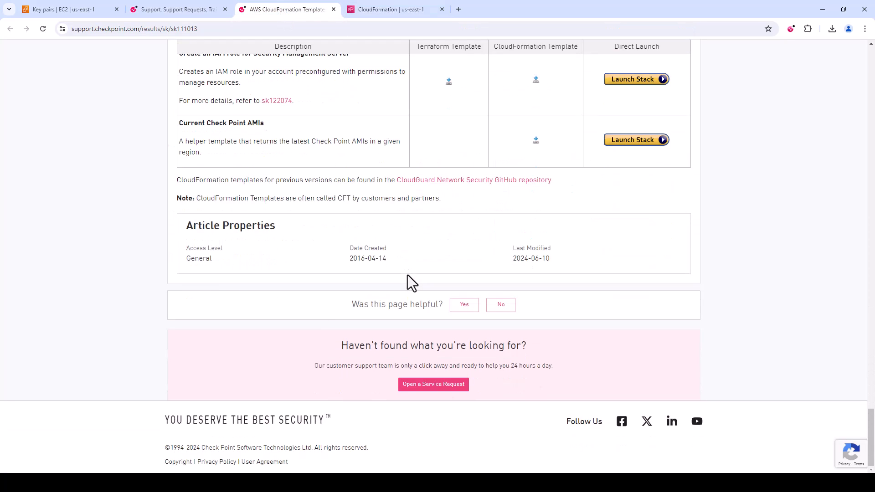
pyautogui.scroll(2, 407, 274)
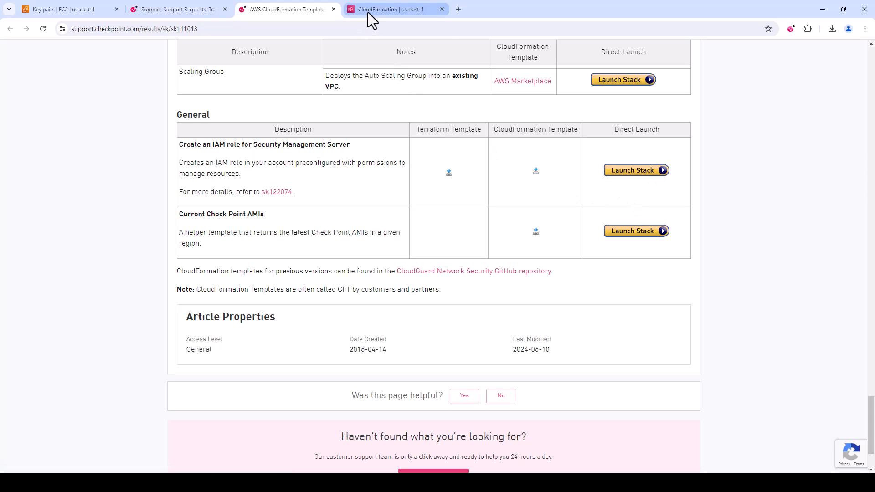
pyautogui.moveTo(367, 13)
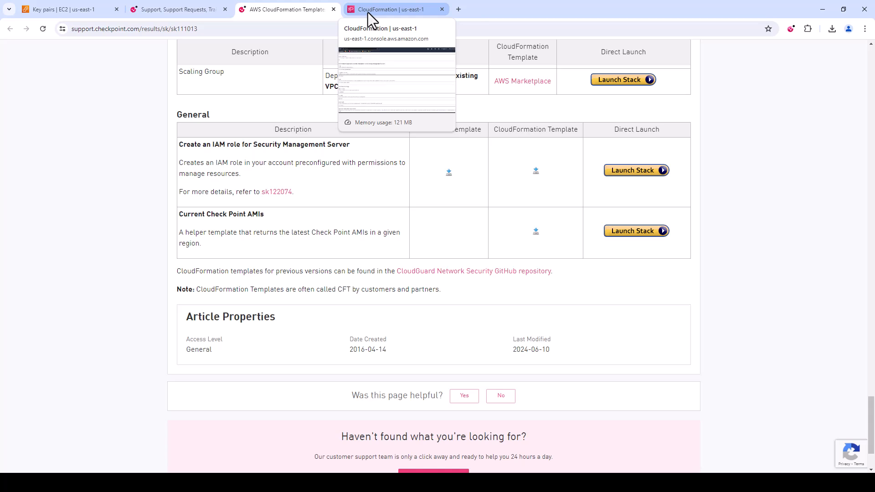
pyautogui.click(368, 12)
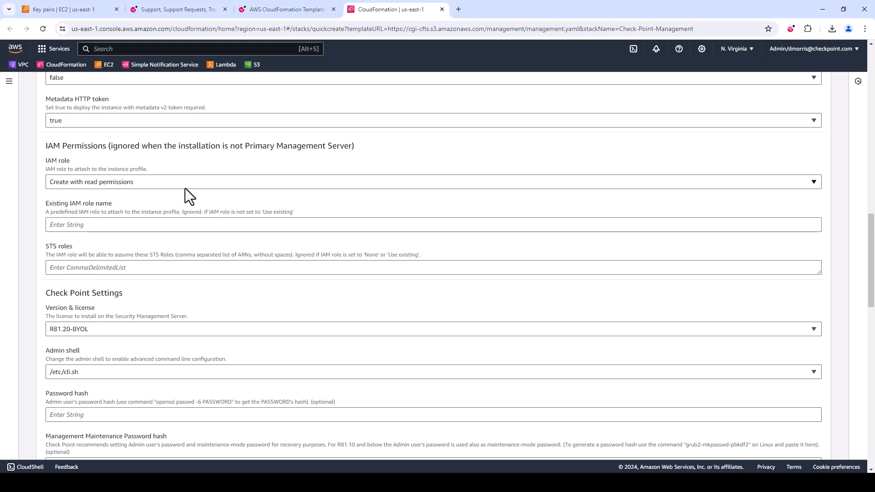
# Review the version and license, the admin shell choices and the optional password hash in the Check Point Settings
pyautogui.scroll(-3, 203, 191)
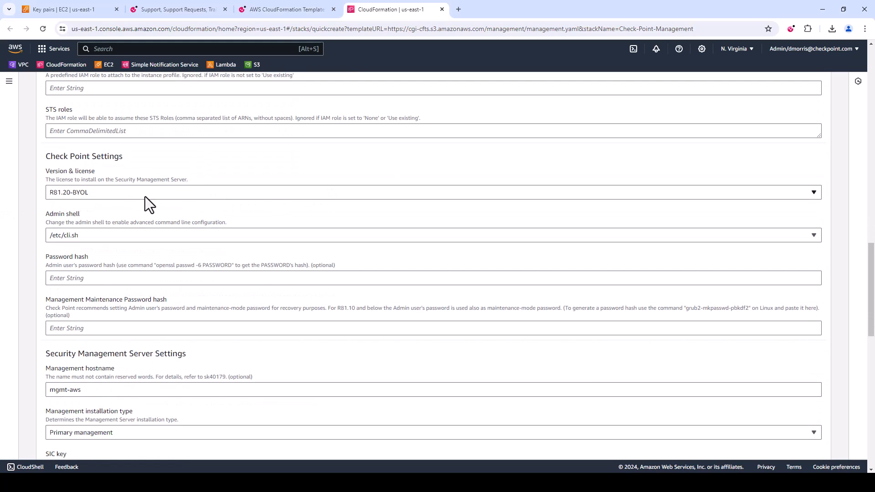
pyautogui.scroll(-1, 258, 207)
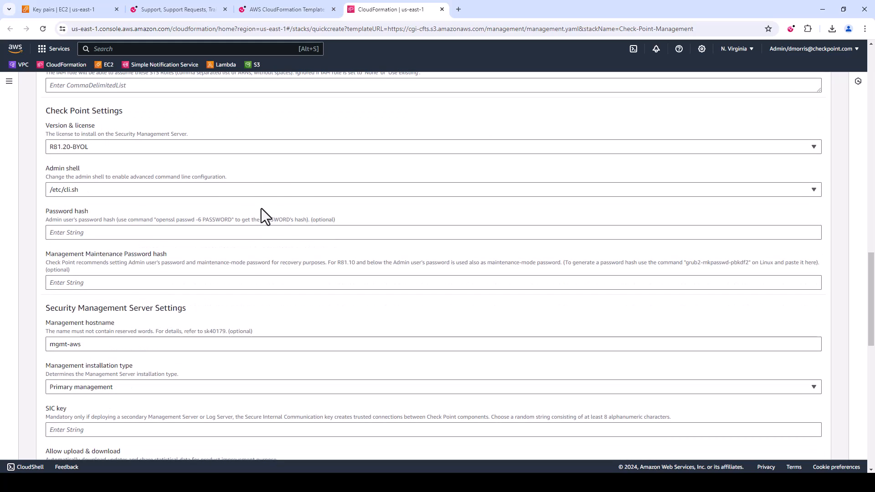
pyautogui.click(285, 189)
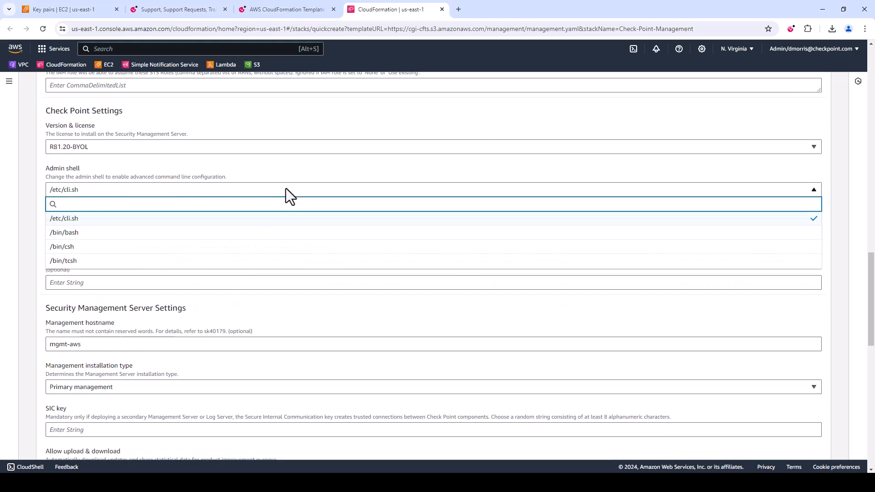
pyautogui.click(319, 174)
pyautogui.click(334, 232)
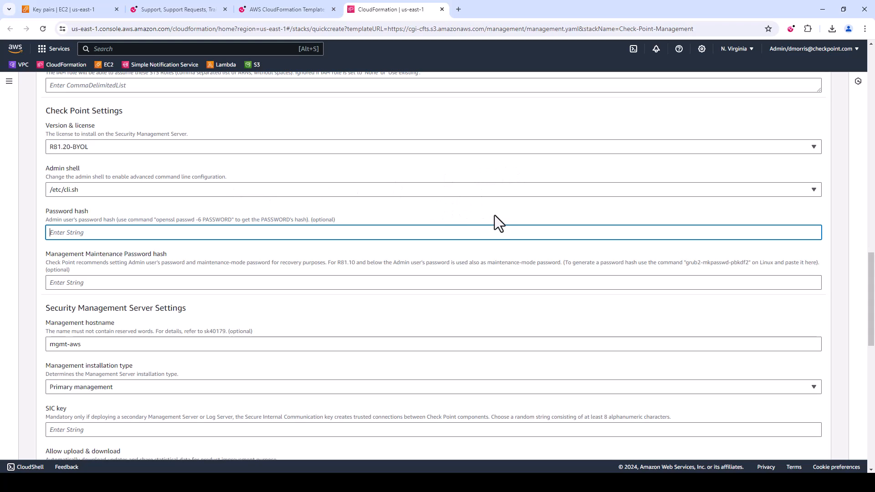
# Review the management hostname and the available management installation types, keeping Primary management
pyautogui.scroll(-1, 495, 214)
pyautogui.scroll(-2, 385, 257)
pyautogui.scroll(-1, 385, 256)
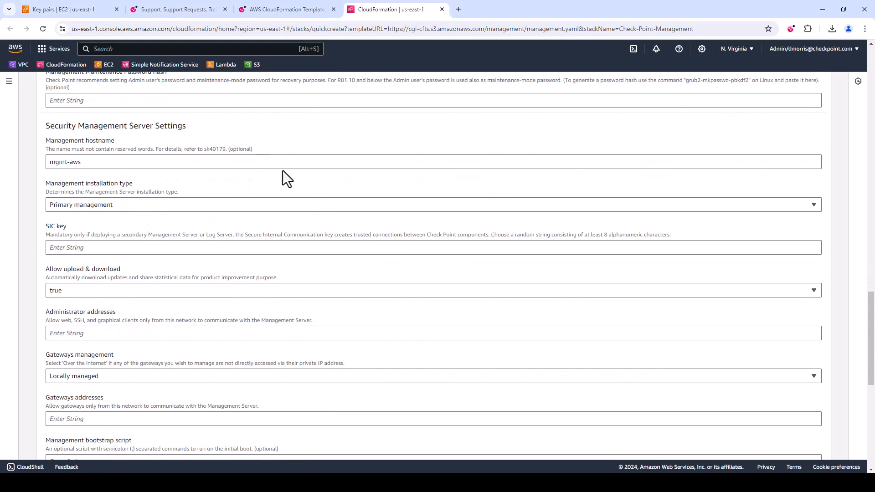
pyautogui.click(316, 205)
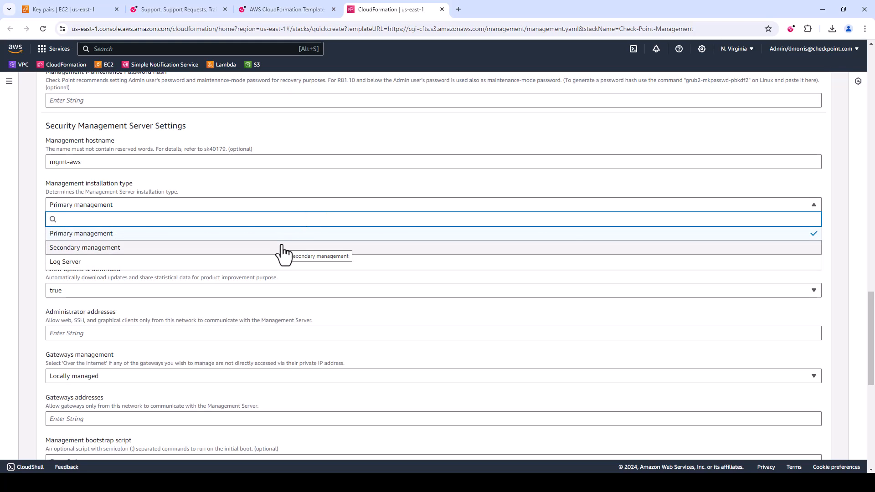
pyautogui.click(342, 189)
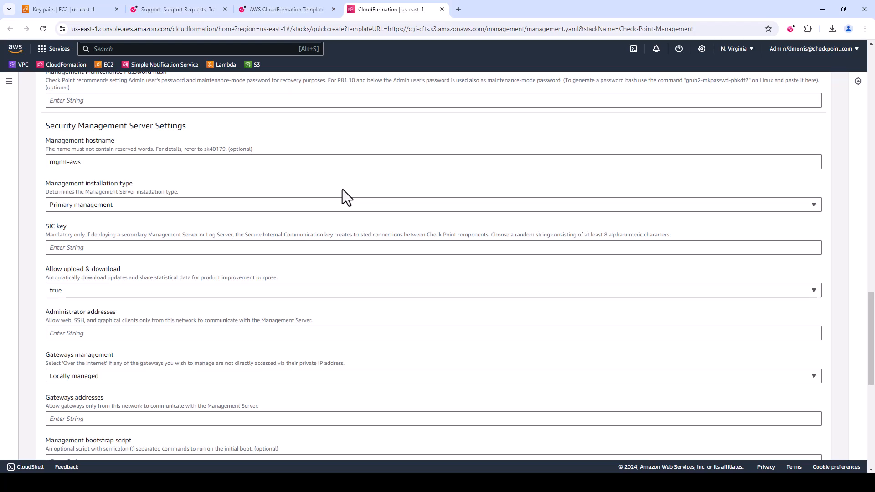
pyautogui.click(344, 203)
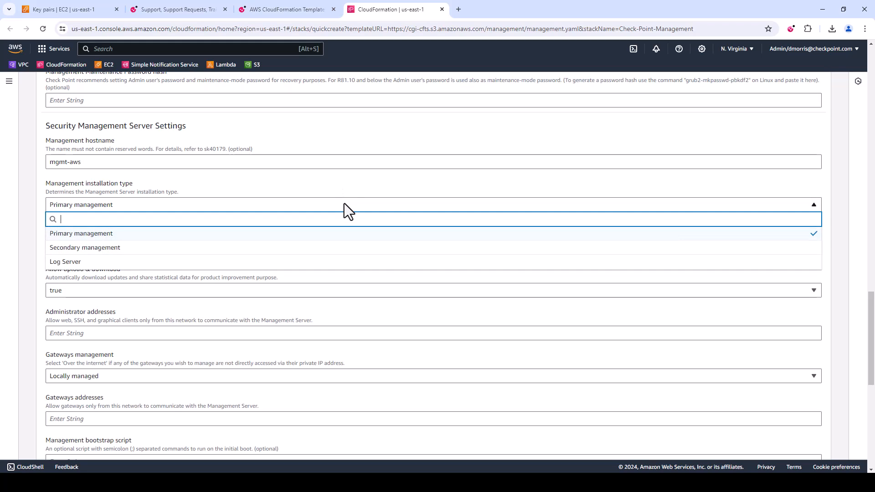
pyautogui.click(340, 187)
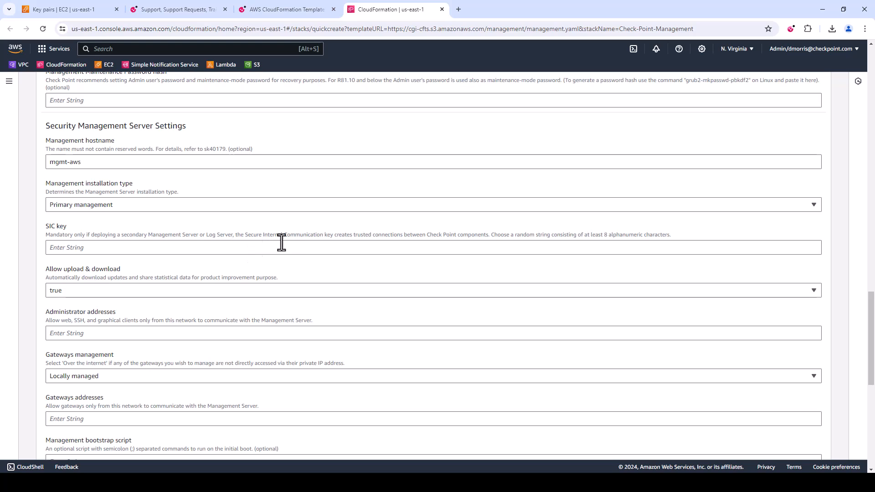
# Set the administrator addresses allowed to communicate with the Management Server to 0.0.0.0/0
pyautogui.scroll(-1, 286, 240)
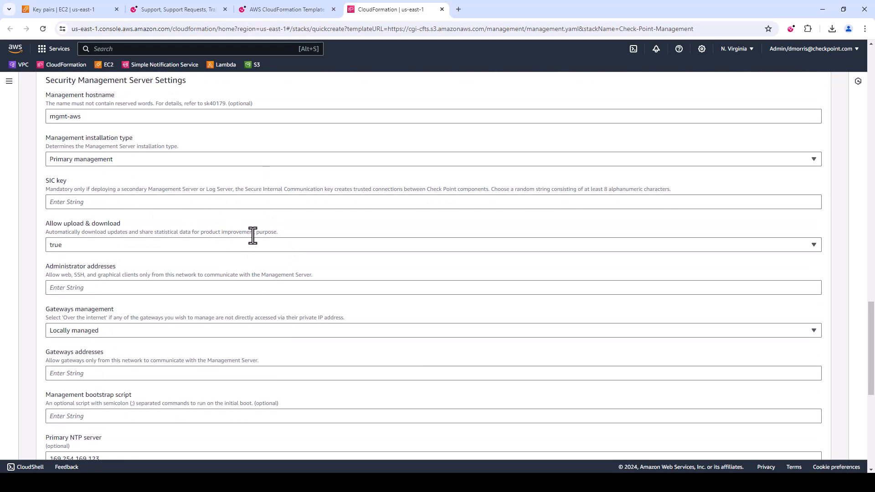
pyautogui.scroll(-1, 253, 230)
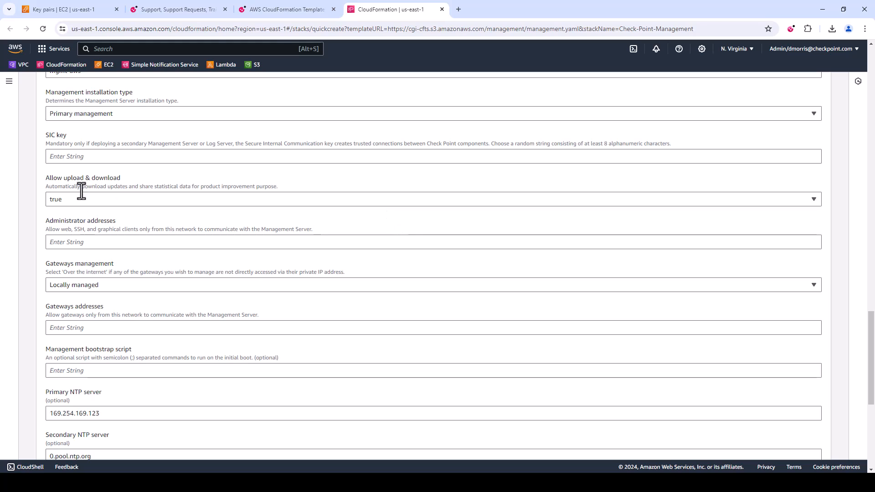
pyautogui.click(118, 246)
pyautogui.write('0.0.0.0/0')
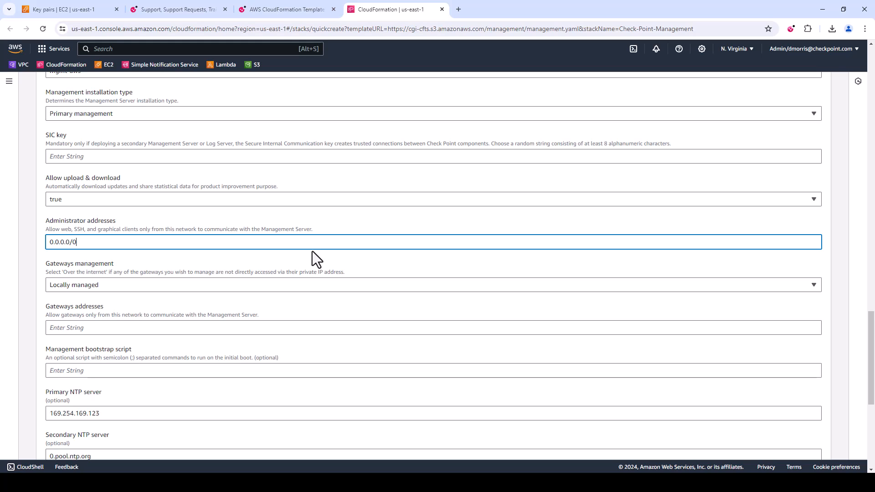
# Set Gateways management to Over the internet and the allowed gateways addresses to 0.0.0.0/0
pyautogui.scroll(-1, 312, 251)
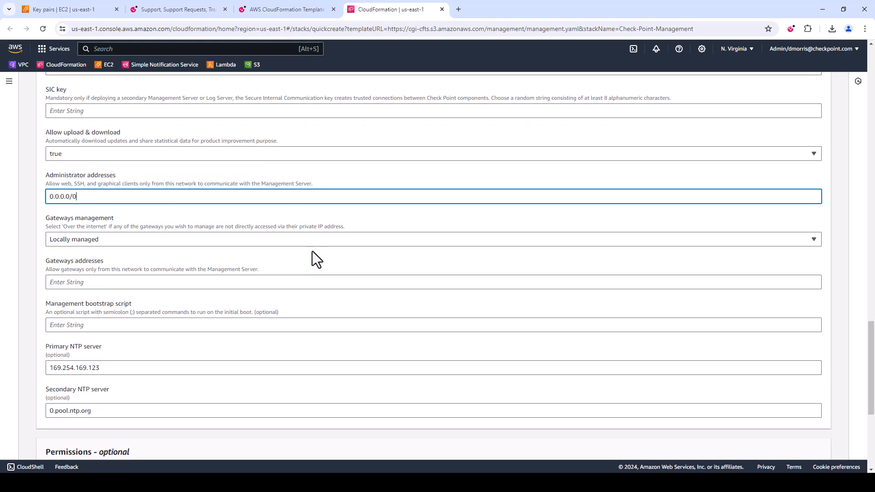
pyautogui.click(257, 239)
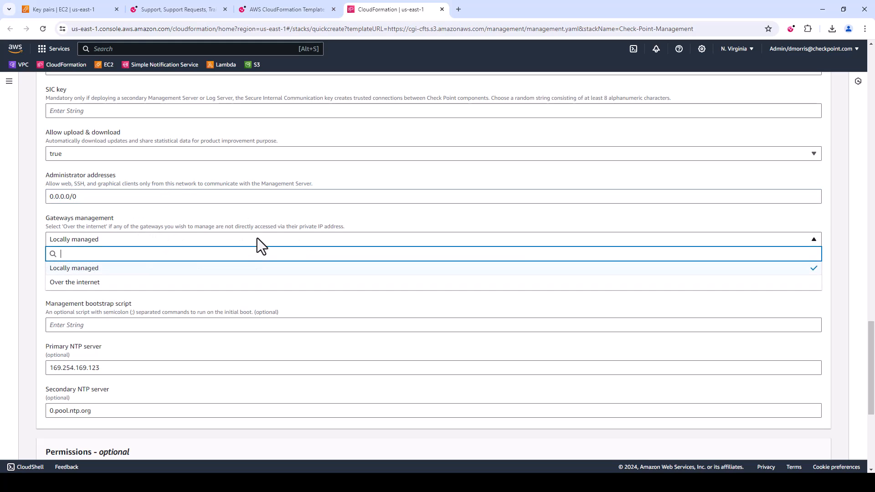
pyautogui.click(246, 284)
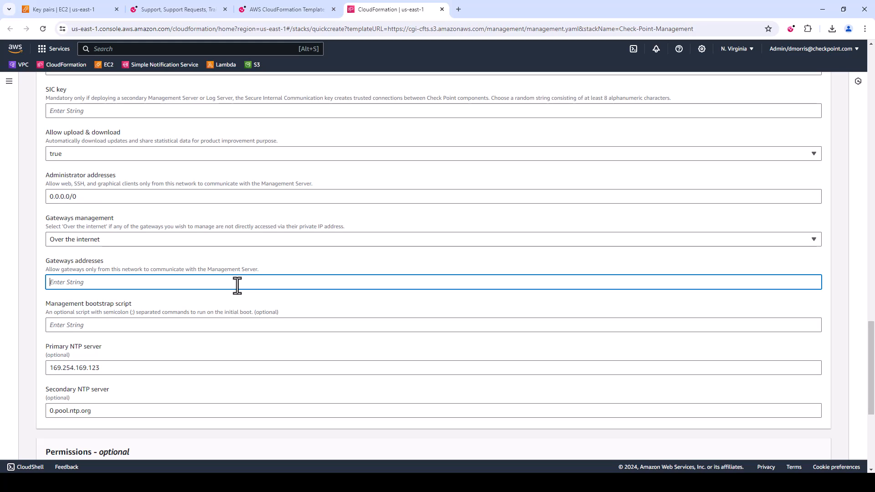
pyautogui.write('0.0.0.0/0')
# Acknowledge the custom-named IAM resources and CAPABILITY_AUTO_EXPAND capabilities, then create the stack
pyautogui.scroll(-1, 337, 253)
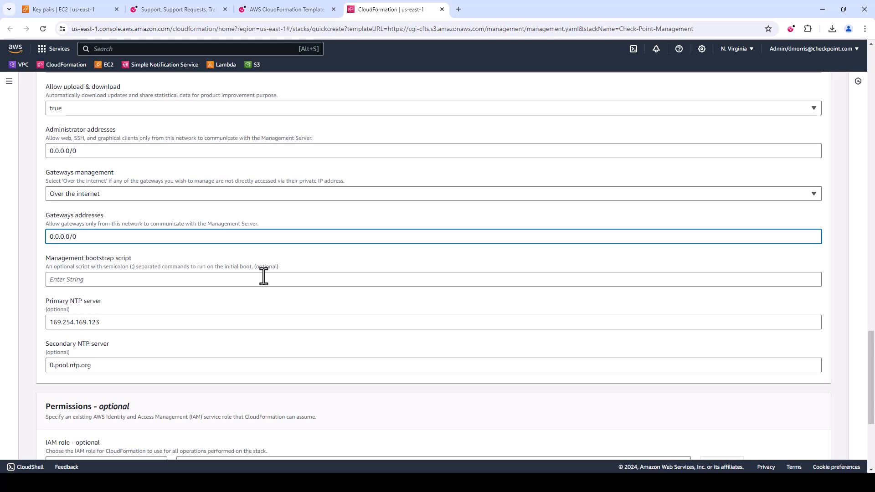
pyautogui.scroll(-3, 264, 276)
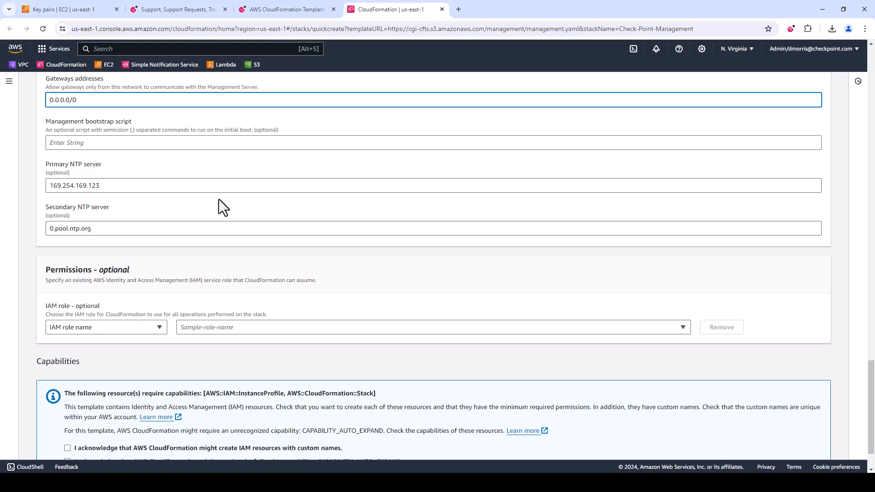
pyautogui.scroll(-1, 328, 213)
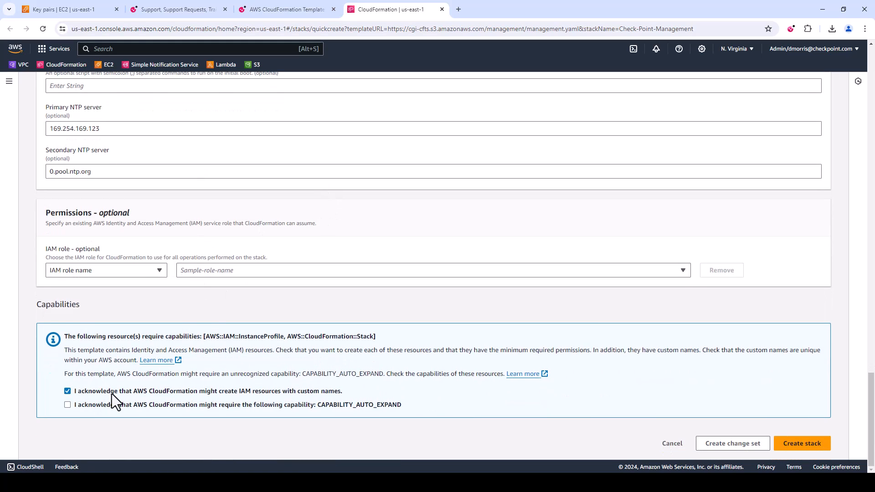
pyautogui.click(207, 407)
pyautogui.click(805, 449)
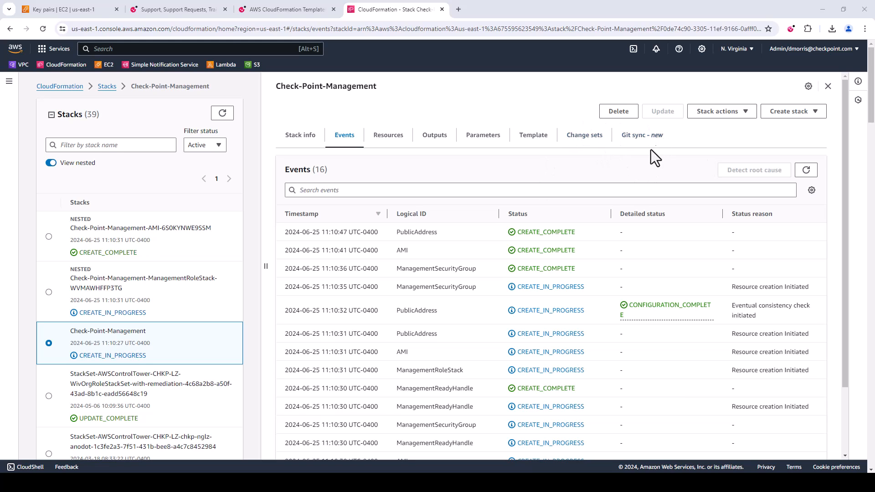
# Refresh the stack events and the stack list to check the deployment progress of Check-Point-Management and its nested stacks
pyautogui.click(806, 170)
pyautogui.click(224, 115)
pyautogui.scroll(-1, 180, 241)
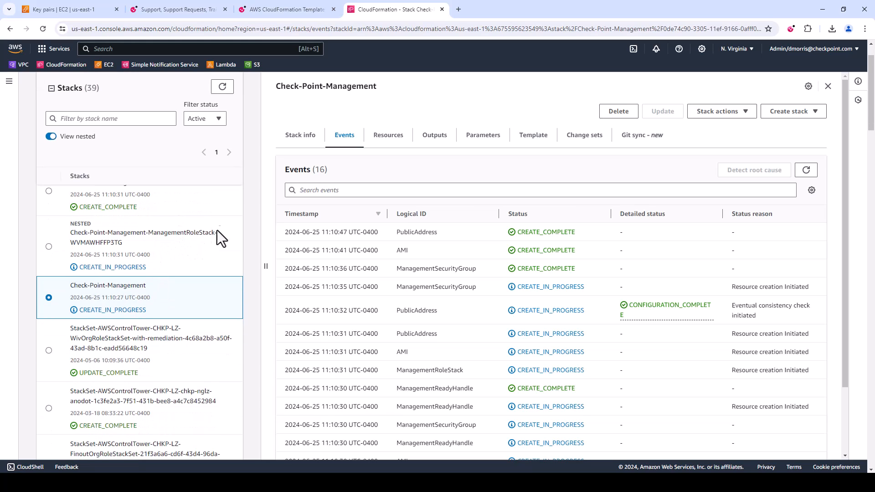
pyautogui.click(178, 242)
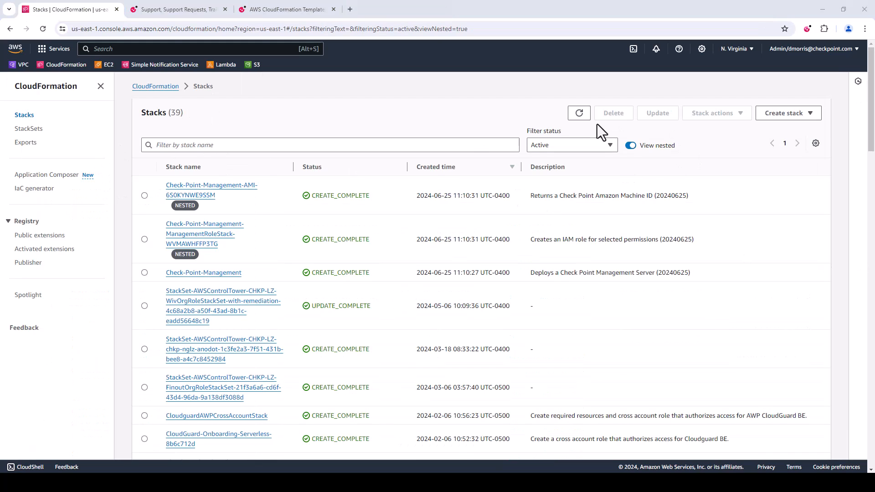
# Check the creation status of the stacks in the refreshed list and open the Check-Point-Management stack's details
pyautogui.click(575, 116)
pyautogui.click(39, 129)
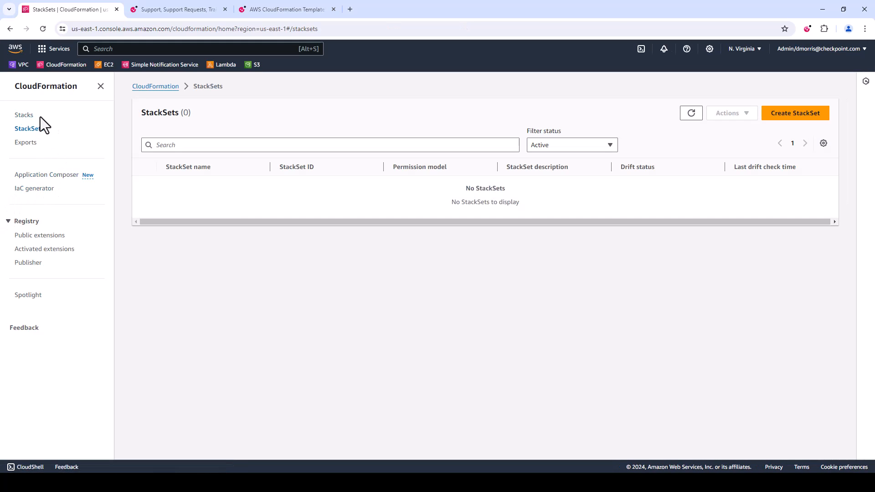
pyautogui.click(28, 116)
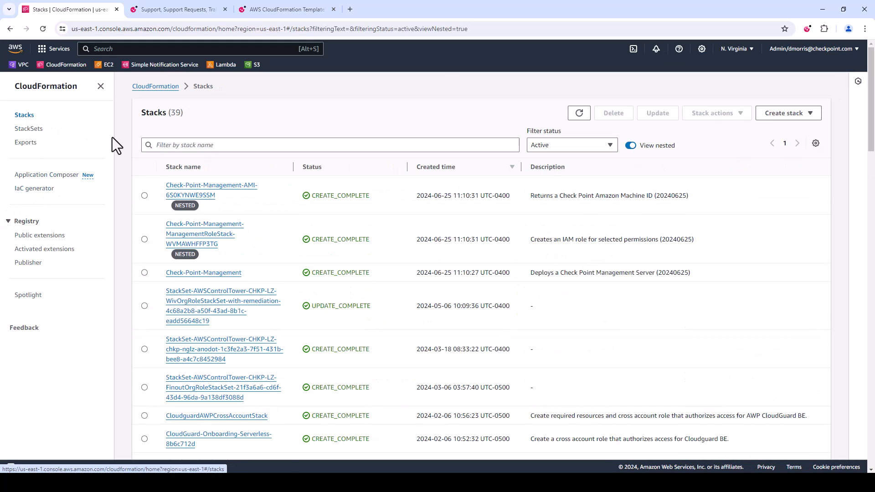
pyautogui.click(145, 272)
pyautogui.click(180, 273)
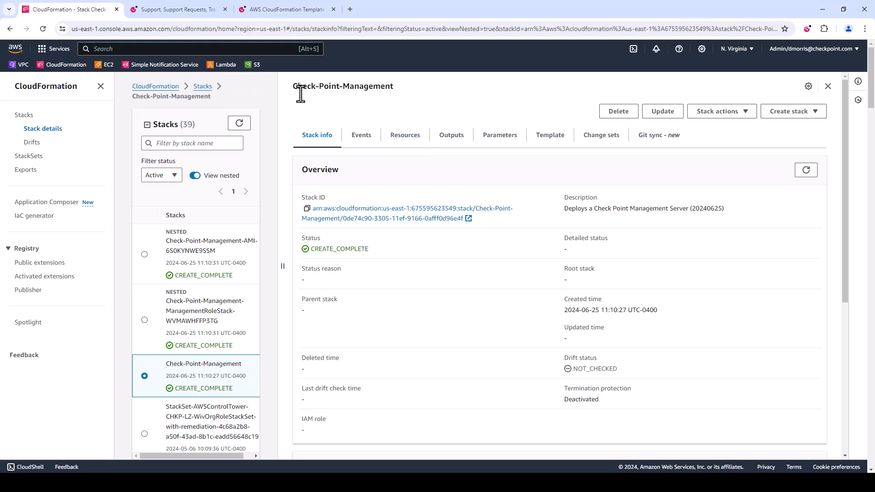
# Open the running Check-Point-Management instance in EC2 and copy its public IPv4 address
pyautogui.click(108, 67)
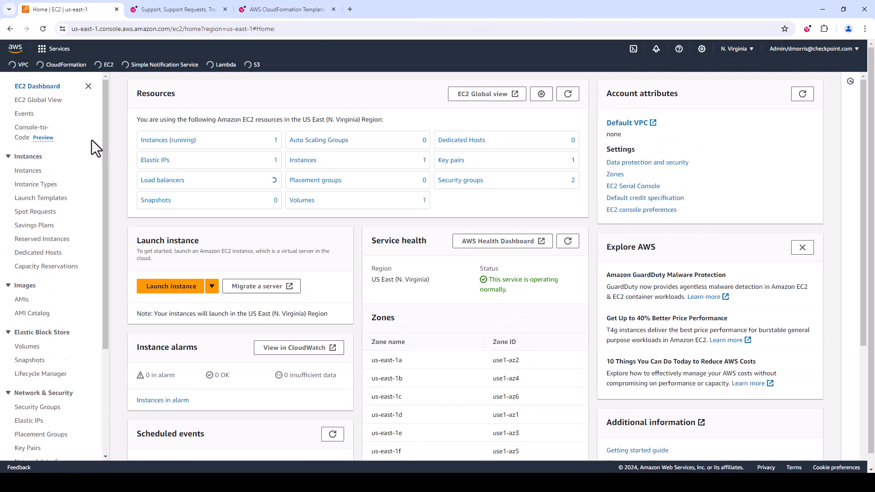
pyautogui.click(162, 142)
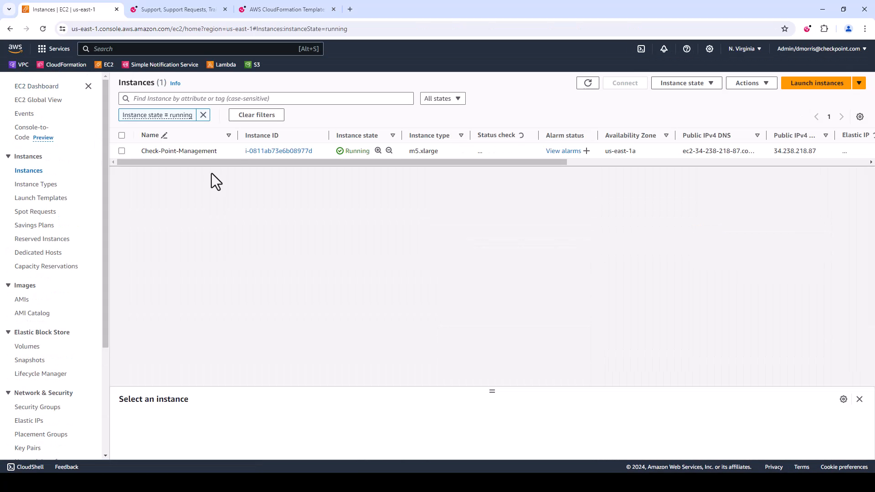
pyautogui.click(258, 152)
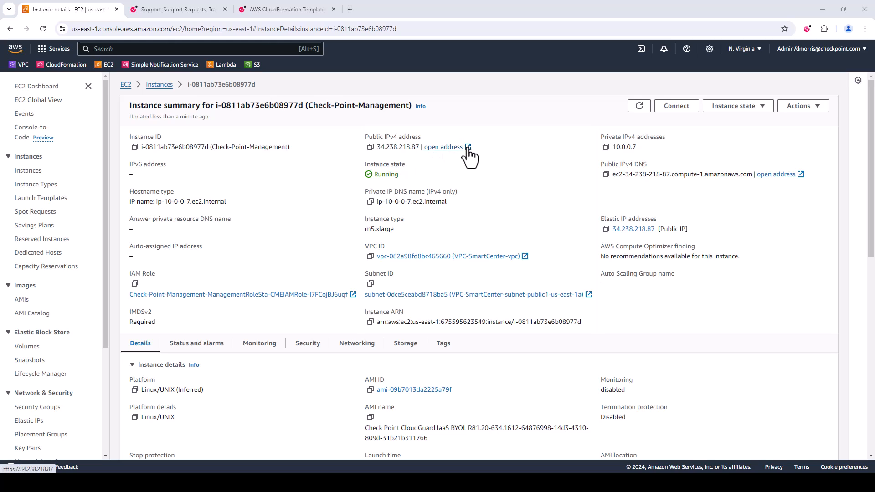
pyautogui.moveTo(419, 147); pyautogui.dragTo(380, 152)
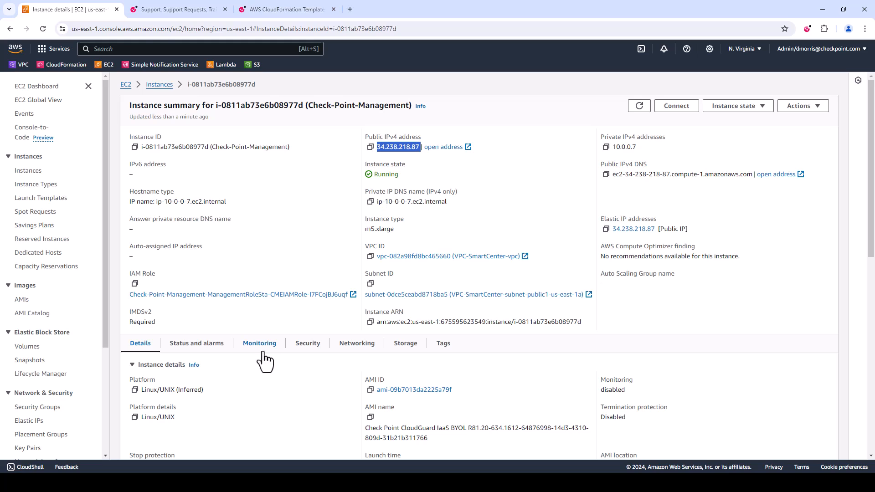
# Switch to PuTTY, start a new session configuration and close the old inactive terminal window
pyautogui.click(175, 482)
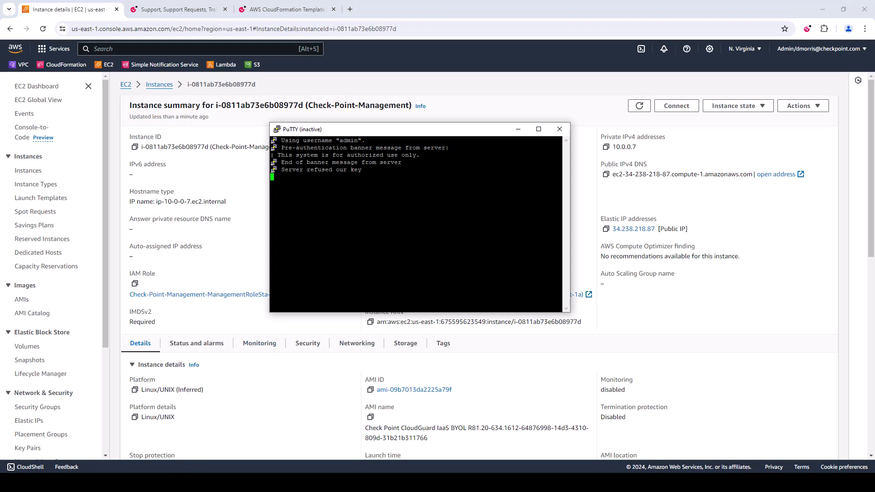
pyautogui.rightClick(336, 131)
pyautogui.click(373, 216)
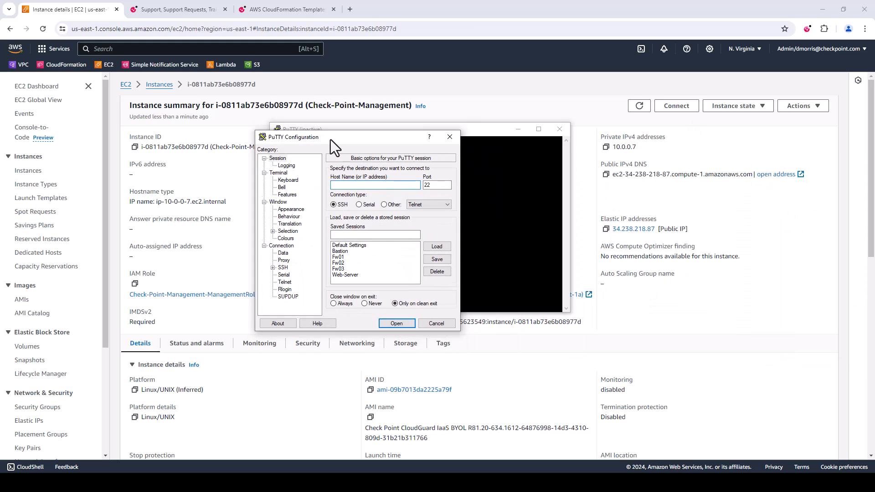
pyautogui.click(559, 129)
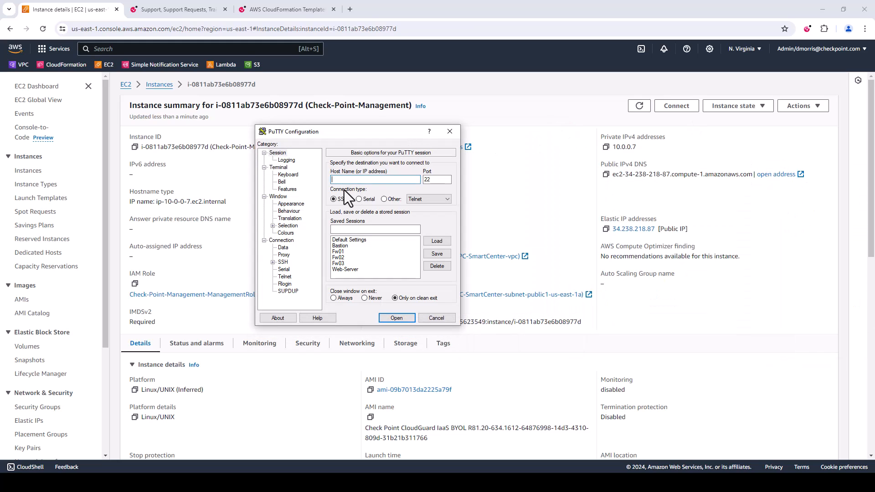
# Set Smart-Center.ppk from Downloads as the private key file for SSH authentication
pyautogui.click(285, 261)
pyautogui.click(273, 263)
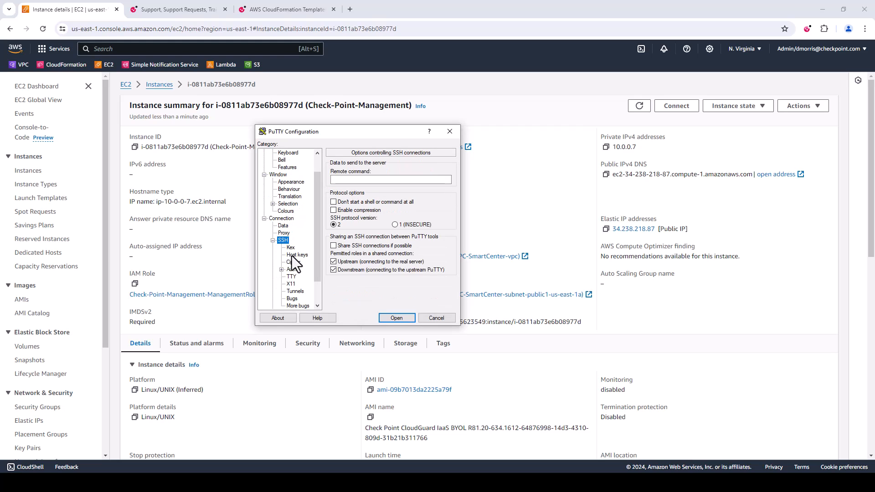
pyautogui.click(293, 255)
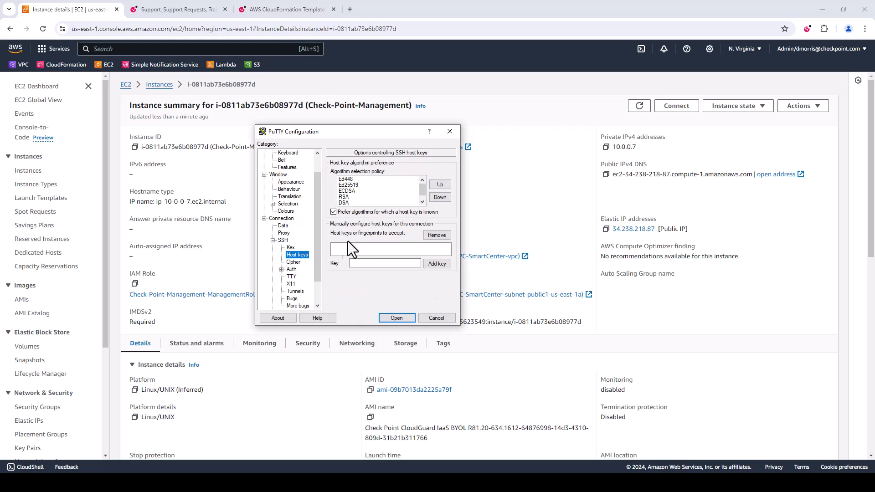
pyautogui.click(292, 269)
pyautogui.click(438, 265)
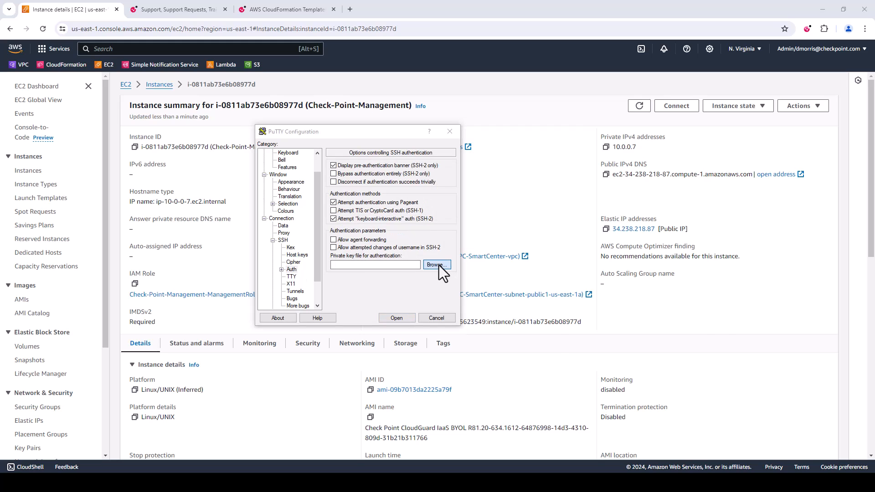
pyautogui.click(396, 215)
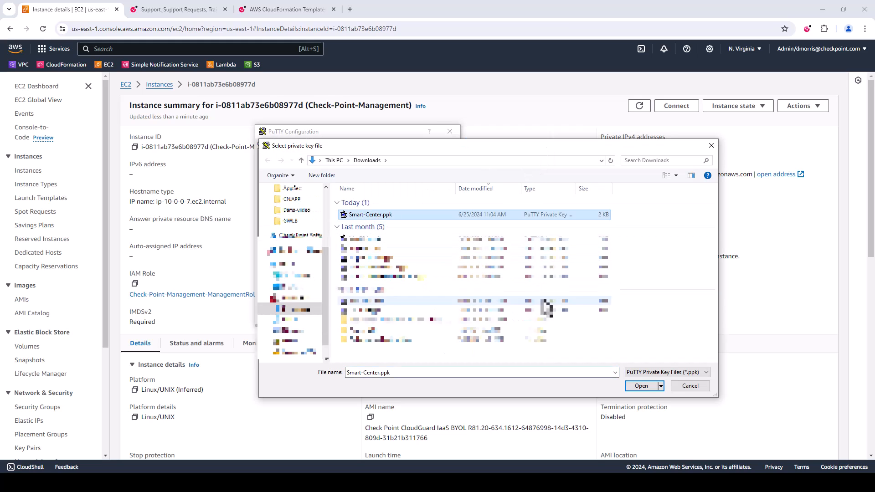
pyautogui.click(646, 388)
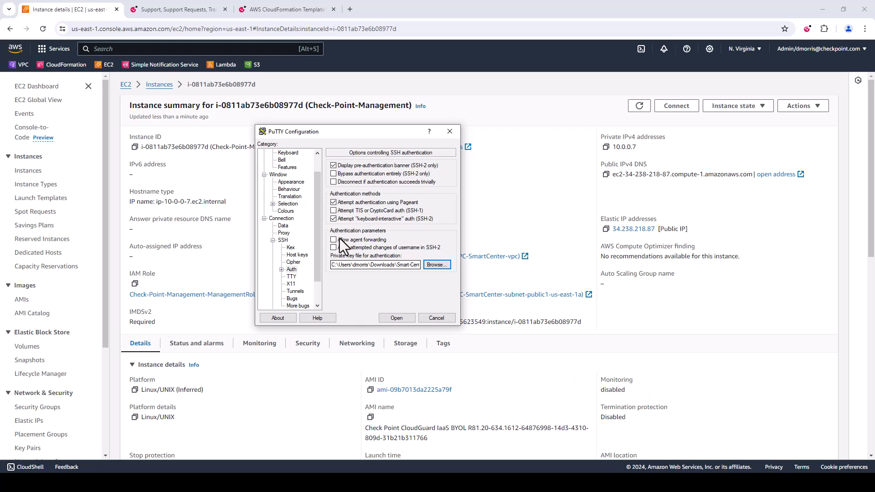
pyautogui.moveTo(313, 193); pyautogui.dragTo(290, 151)
pyautogui.click(283, 153)
pyautogui.click(345, 180)
pyautogui.write('admin@')
pyautogui.write('34.238.218.87')
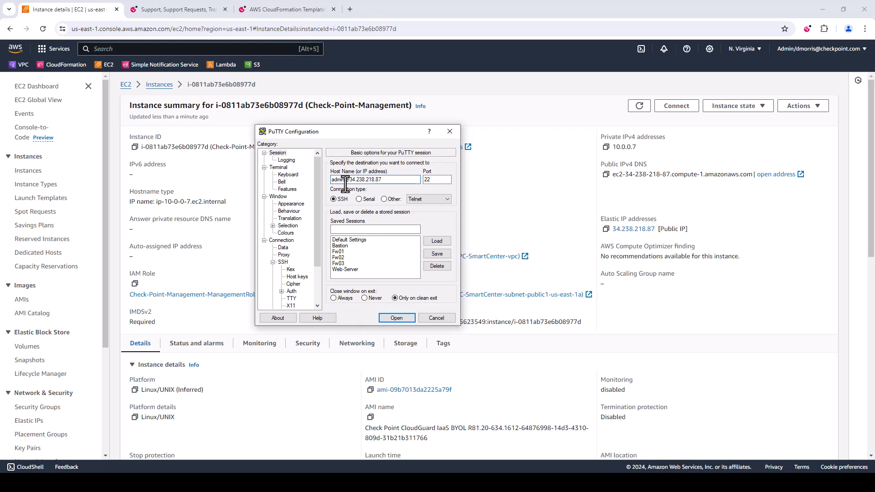
pyautogui.click(396, 318)
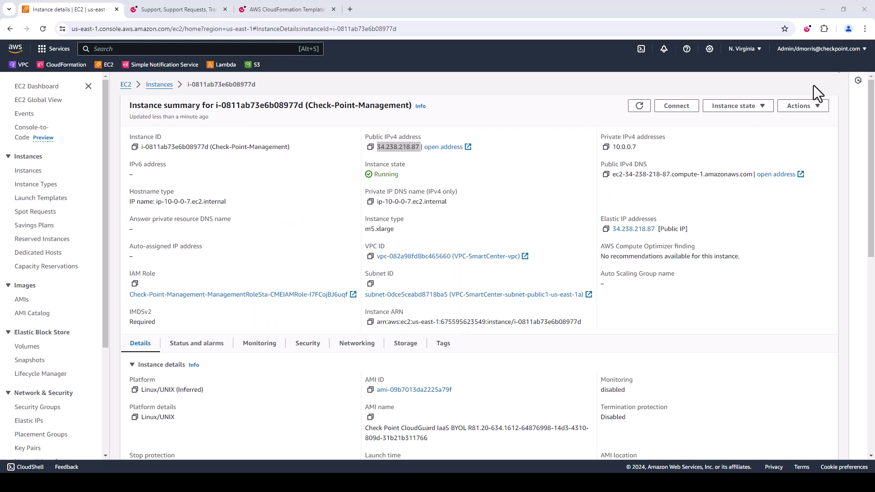
pyautogui.moveTo(799, 109); pyautogui.dragTo(333, 110)
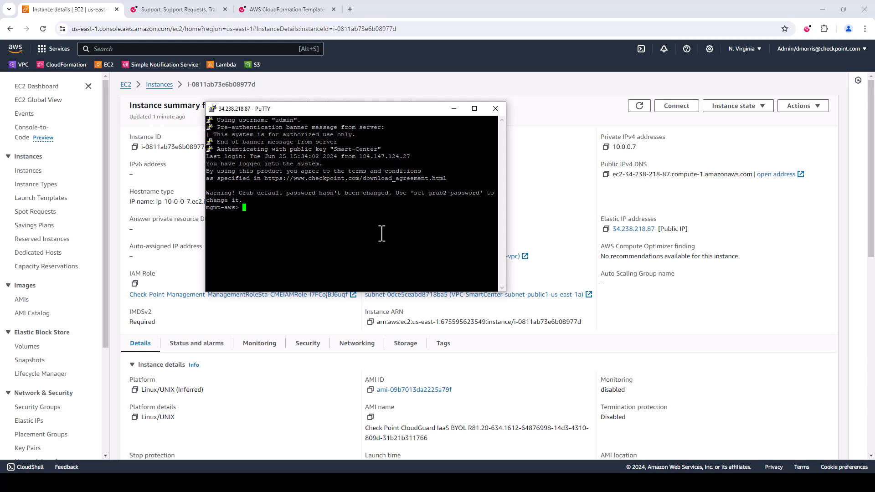
# Run set user admin password and enter and verify the new admin password
pyautogui.write('set user admin password')
pyautogui.press('Return')
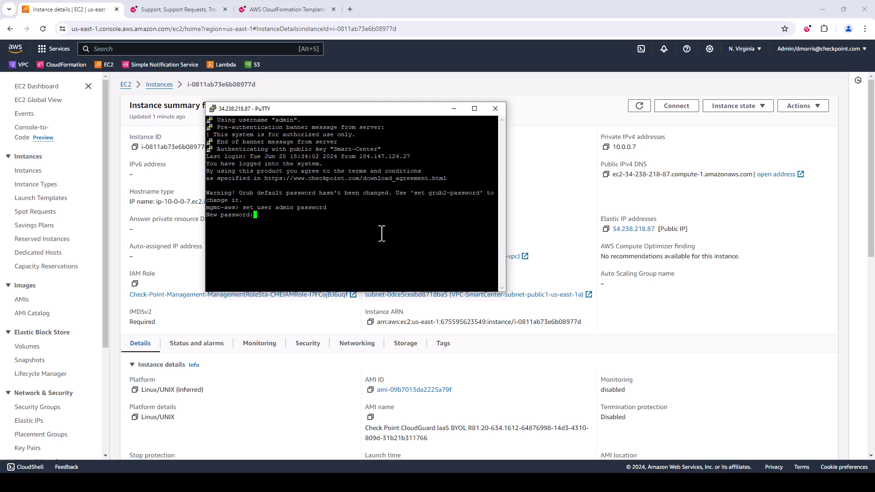
pyautogui.press('Return')
pyautogui.press('Return')
# Save the management server's configuration with save config
pyautogui.write('save confi')
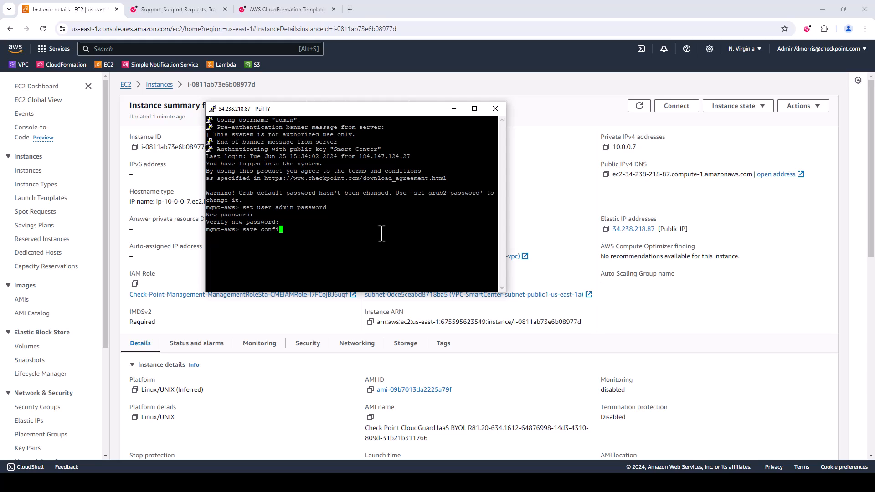
pyautogui.write('g')
pyautogui.press('Return')
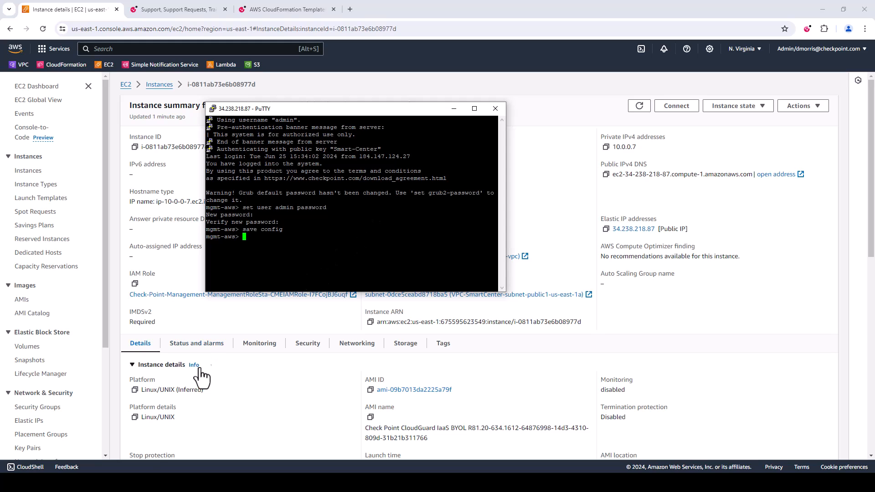
# Switch to SmartConsole and log in as admin with the account password on server 34.238.218.87
pyautogui.click(449, 324)
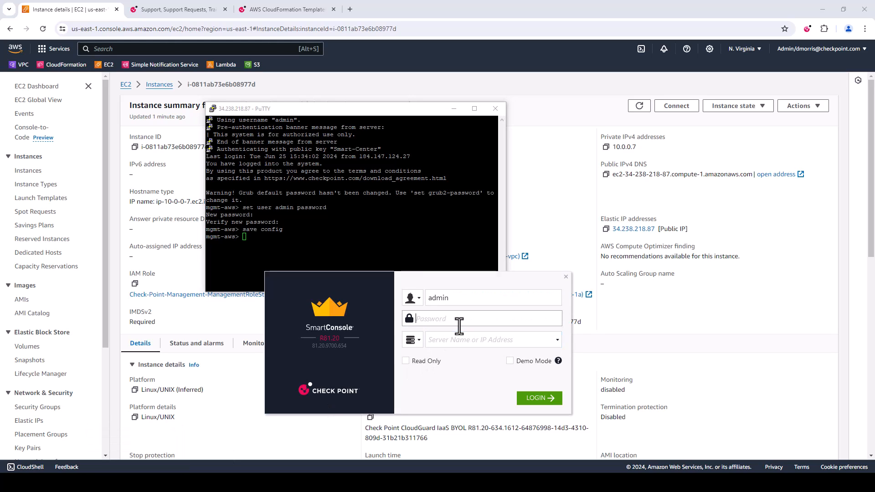
pyautogui.write('*************')
pyautogui.press('Tab')
pyautogui.press('Tab')
pyautogui.write('34.238.218.87')
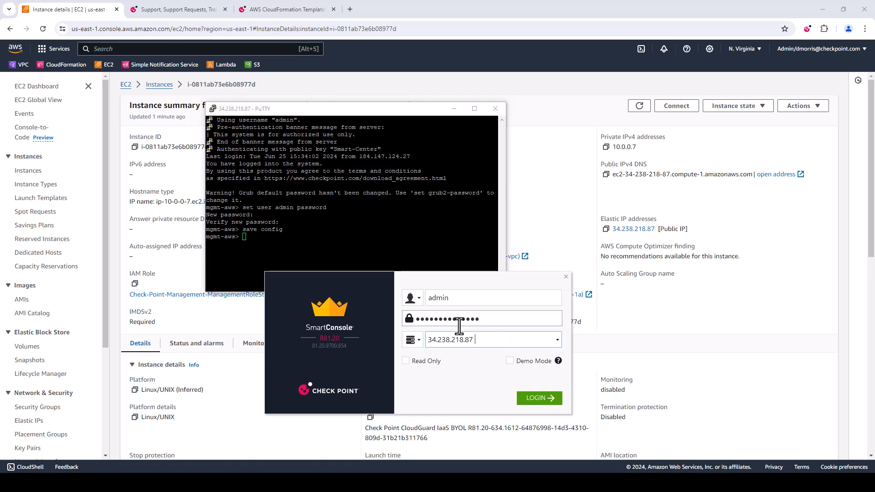
pyautogui.click(547, 403)
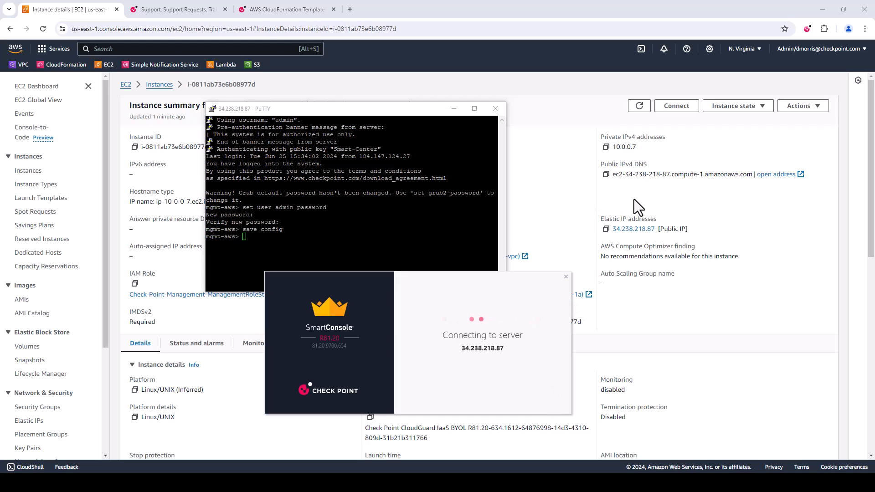
pyautogui.click(540, 400)
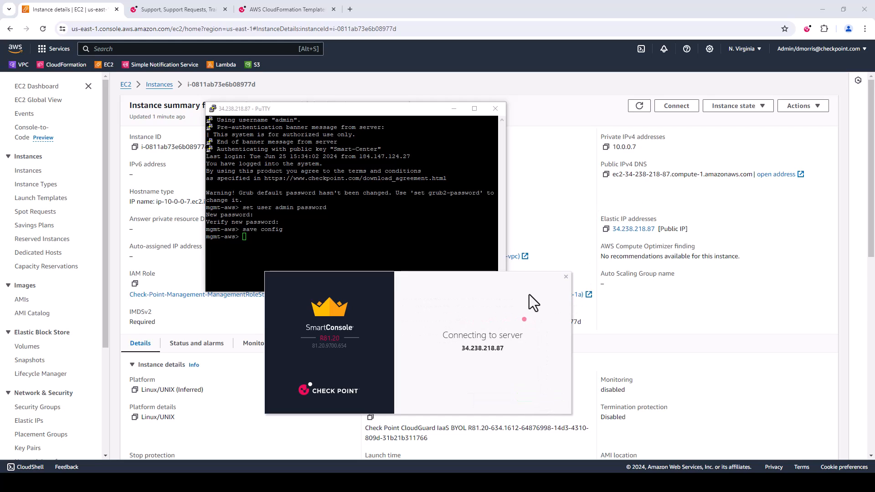